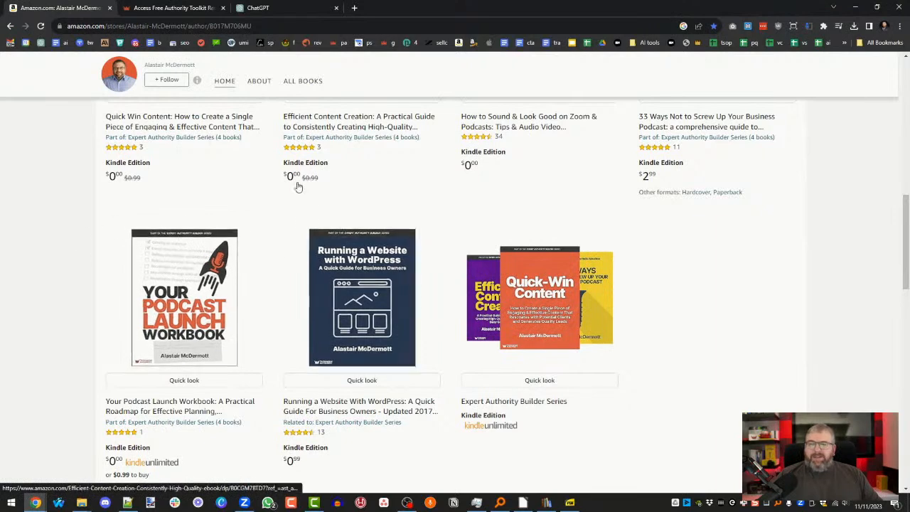
Switch to ChatGPT and review the account's beta features and builder profile settings.
left_click(283, 7)
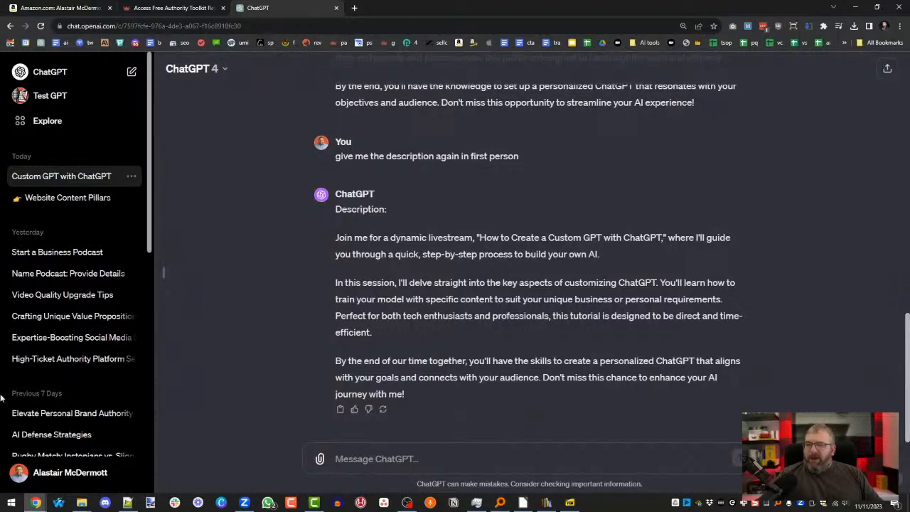
left_click(63, 474)
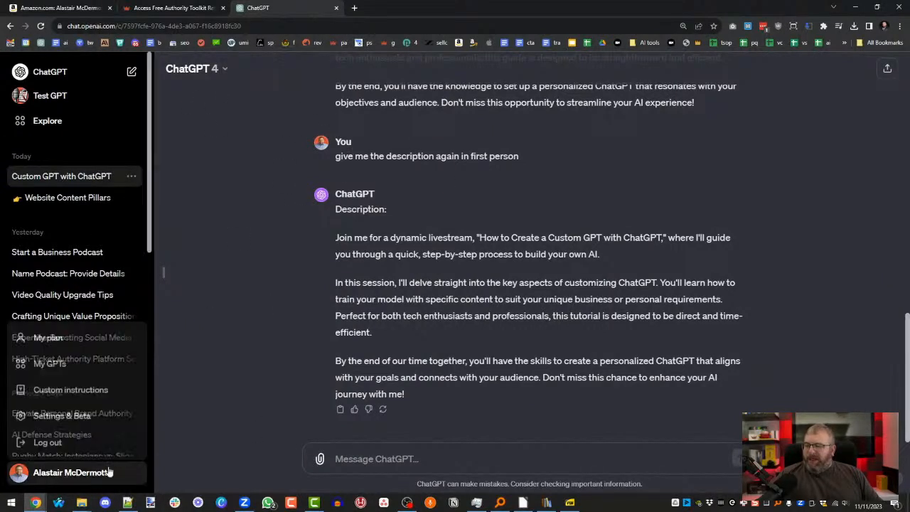
left_click(90, 418)
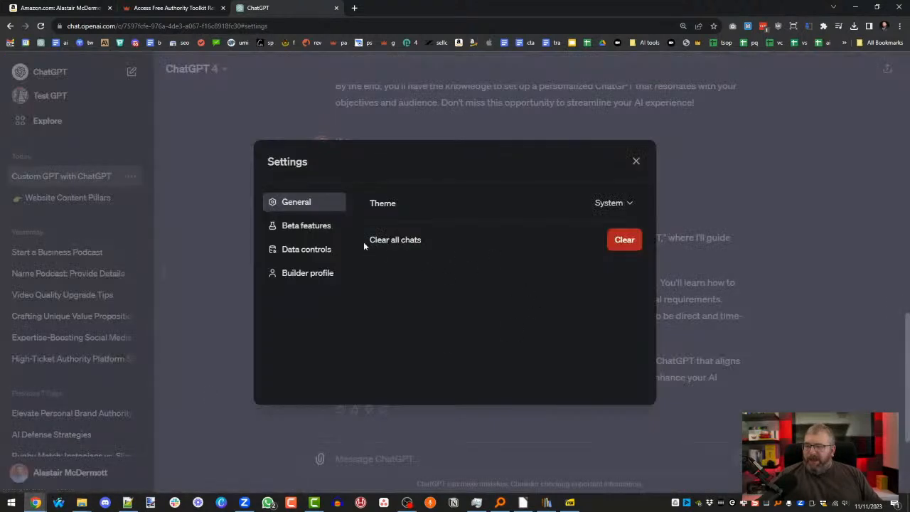
left_click(313, 226)
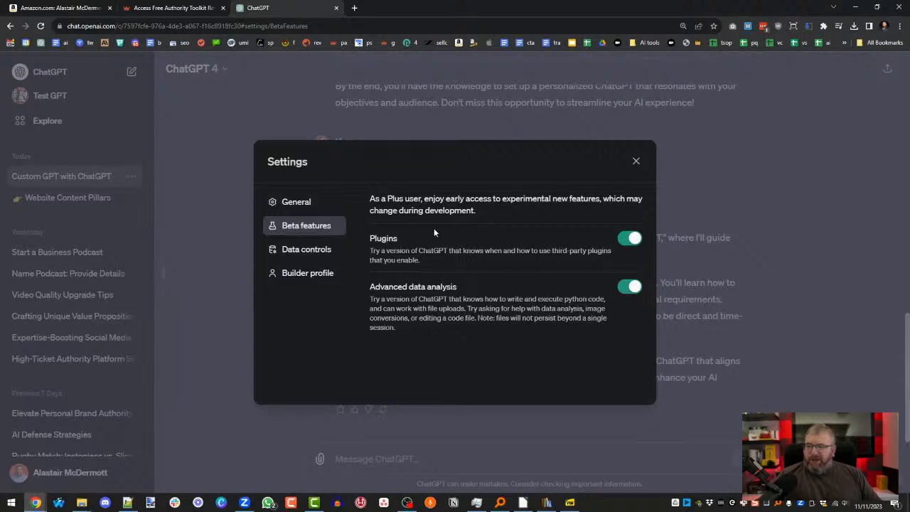
left_click(299, 282)
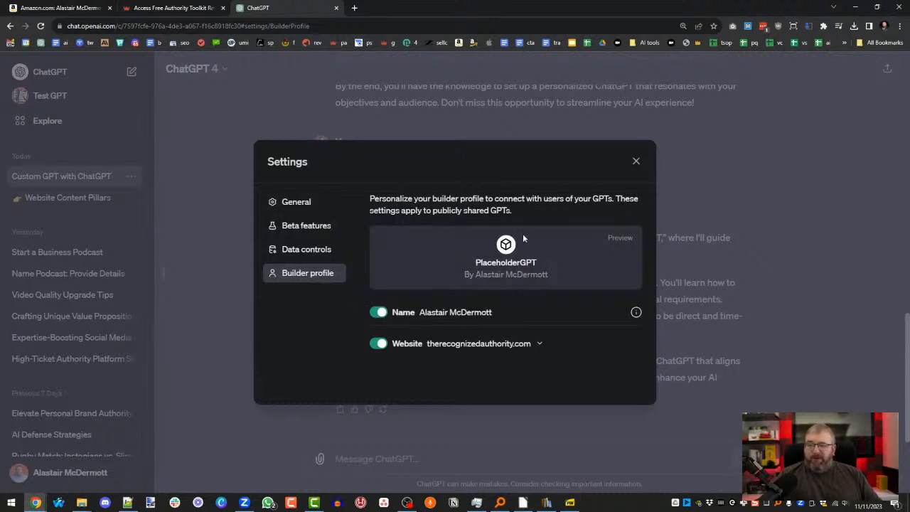
left_click(636, 162)
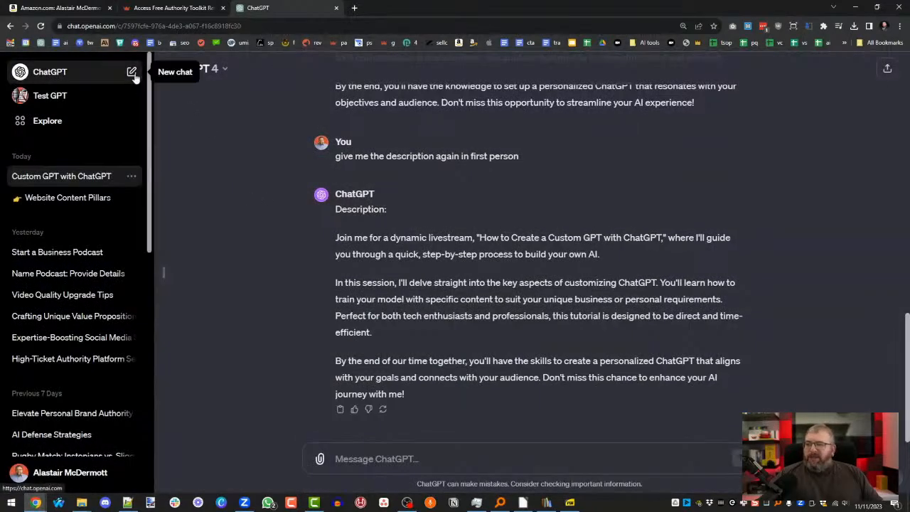
Start a new custom GPT and send the builder "I want to create a GPT that allows business to plan, launch and run a business podcast".
left_click(47, 121)
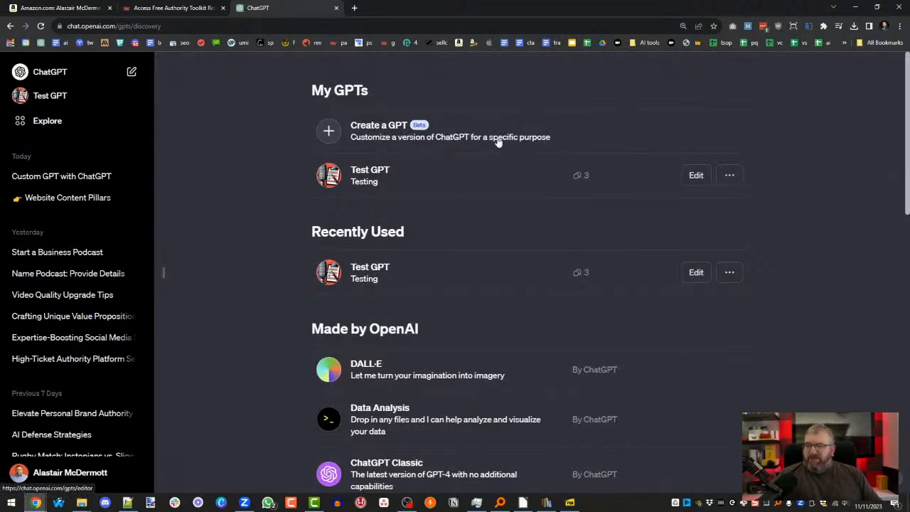
left_click(330, 136)
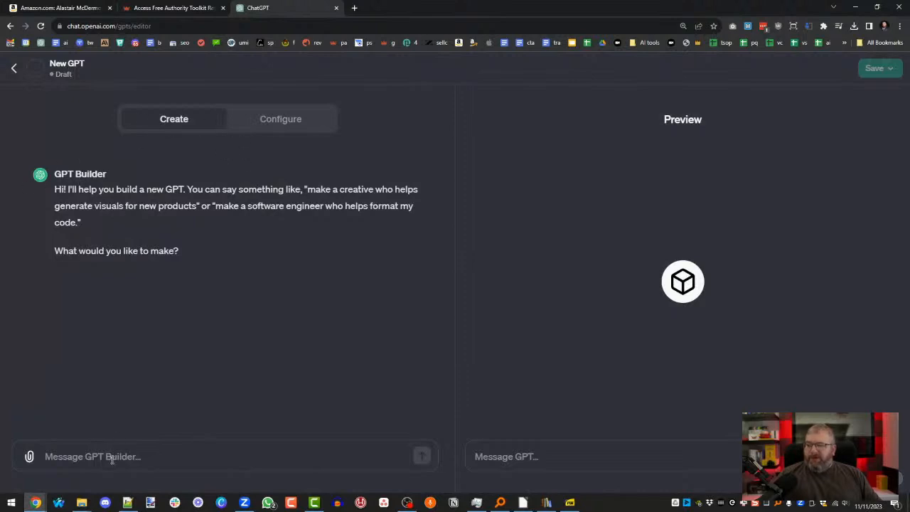
type("I want to create a GPT")
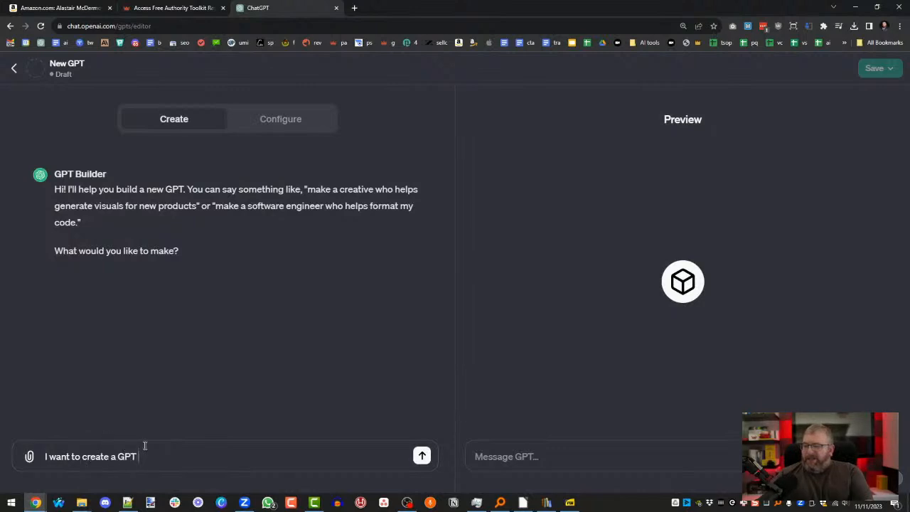
type(" that ")
type("all")
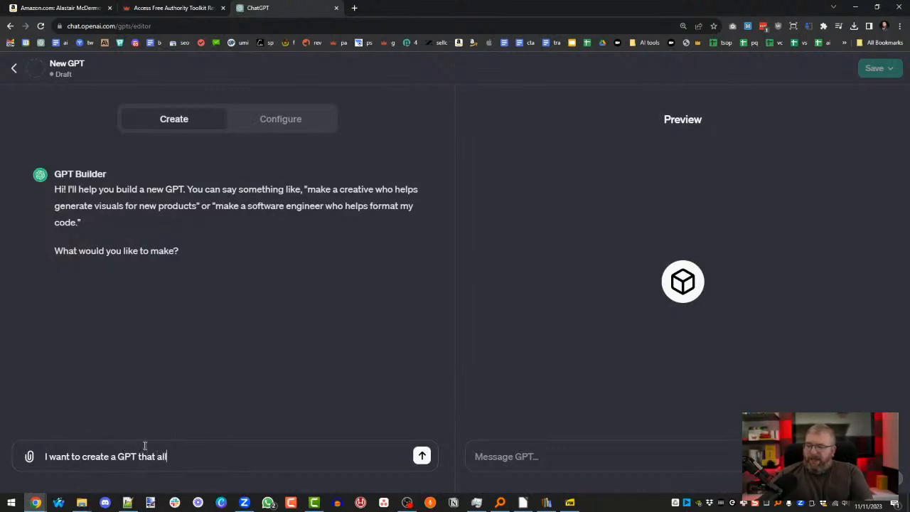
type("ows busines")
key("BackSpace")
key("BackSpace")
type("siness to plan")
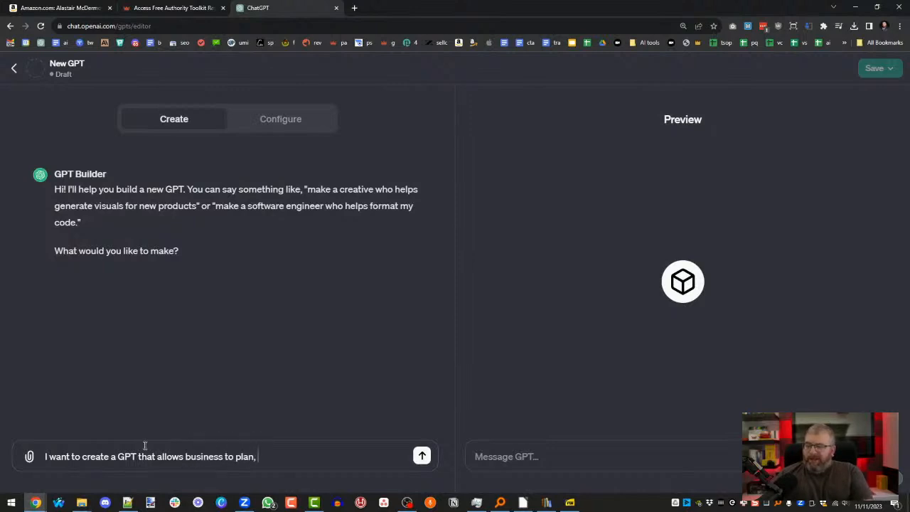
type(", launch and run an")
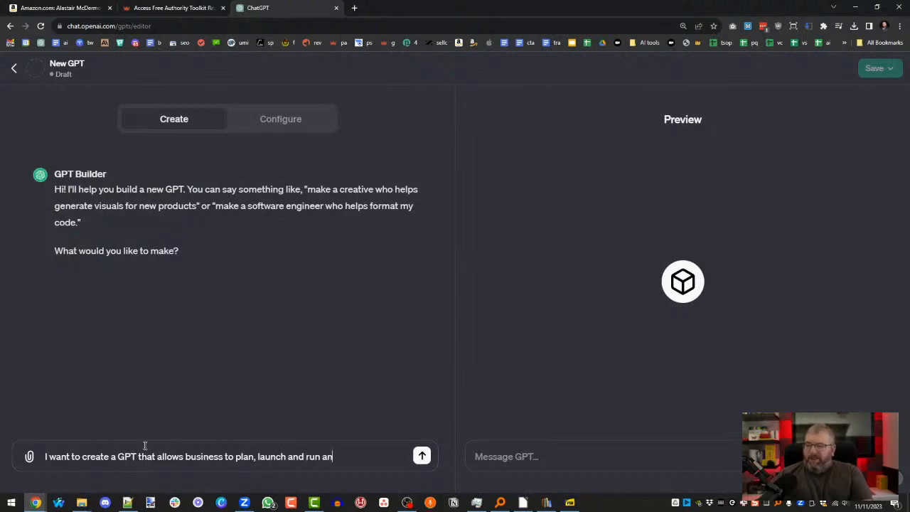
key("BackSpace")
type(" busines")
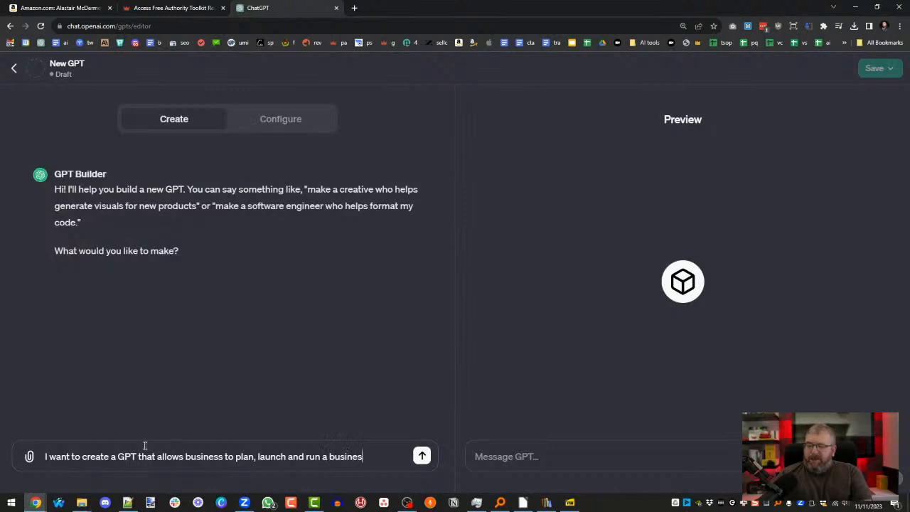
type("s podcast")
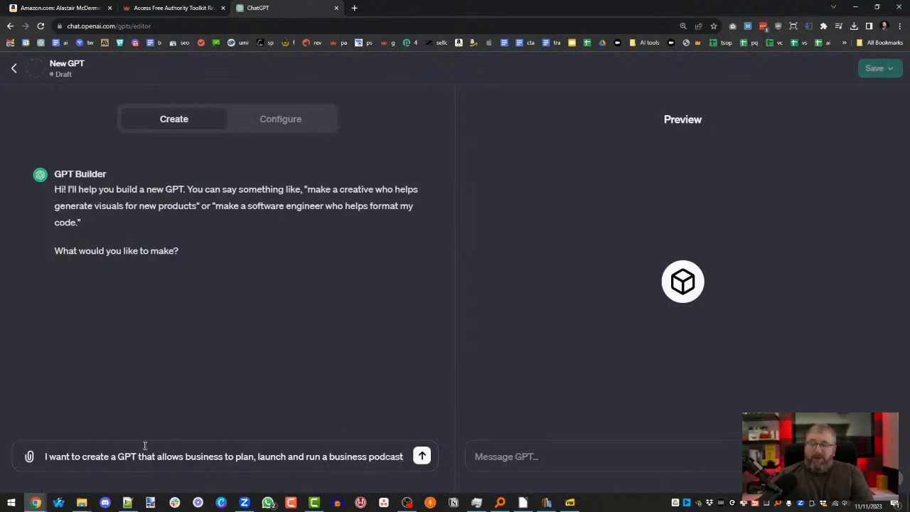
key("Return")
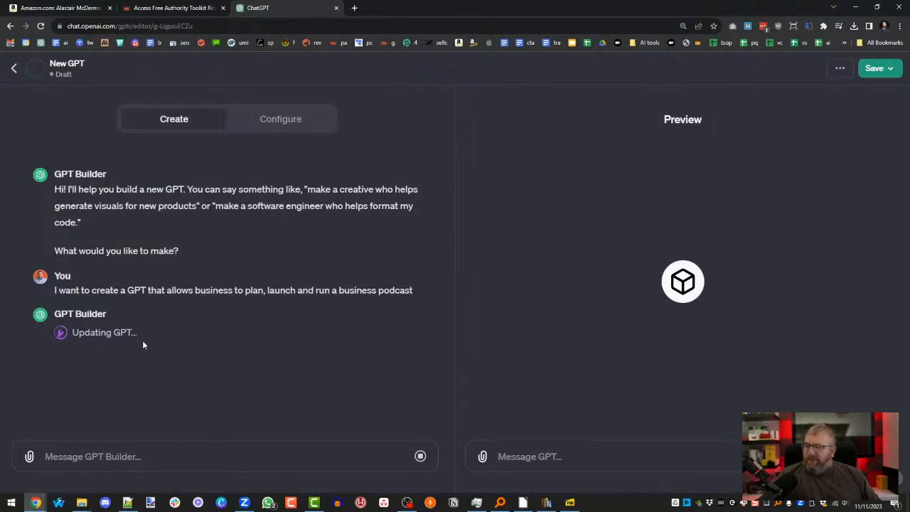
Review the new GPT's generated configuration, from its description and instructions to its conversation starters, knowledge and capabilities.
left_click(281, 121)
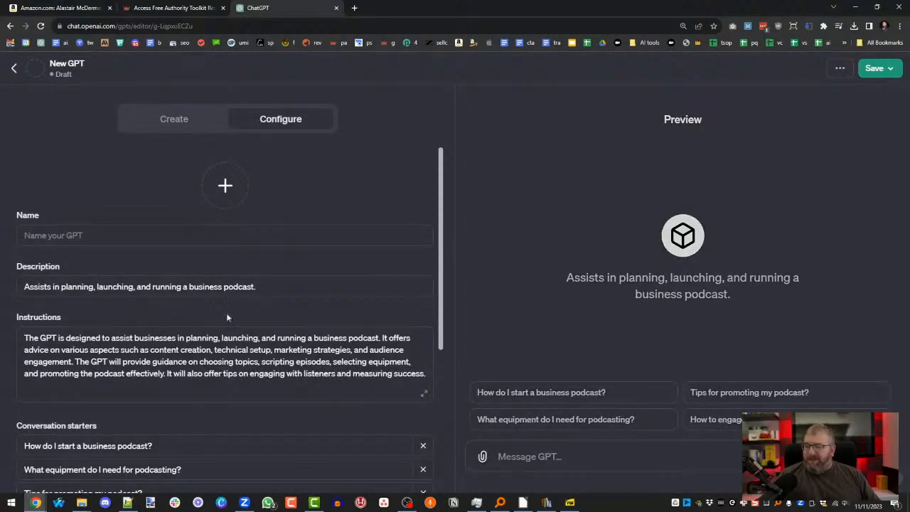
left_click(172, 126)
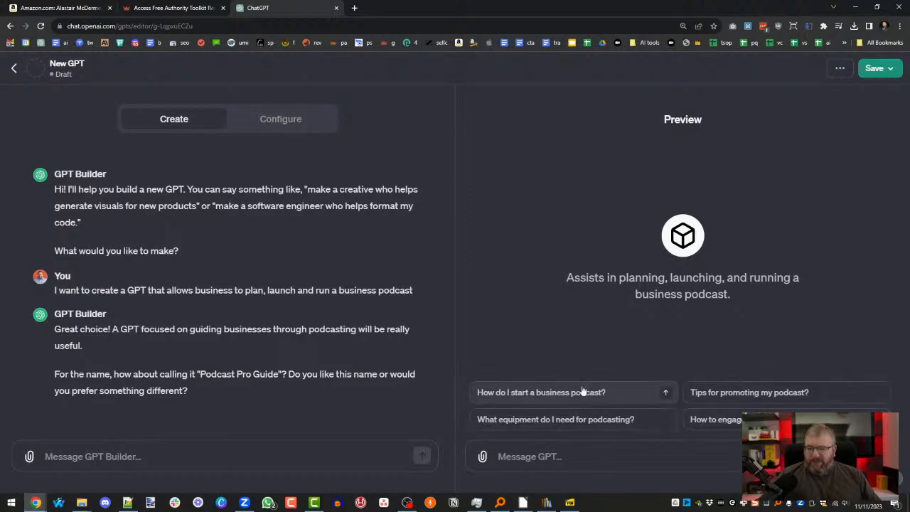
left_click(266, 119)
scroll(121, 420, "down", 3)
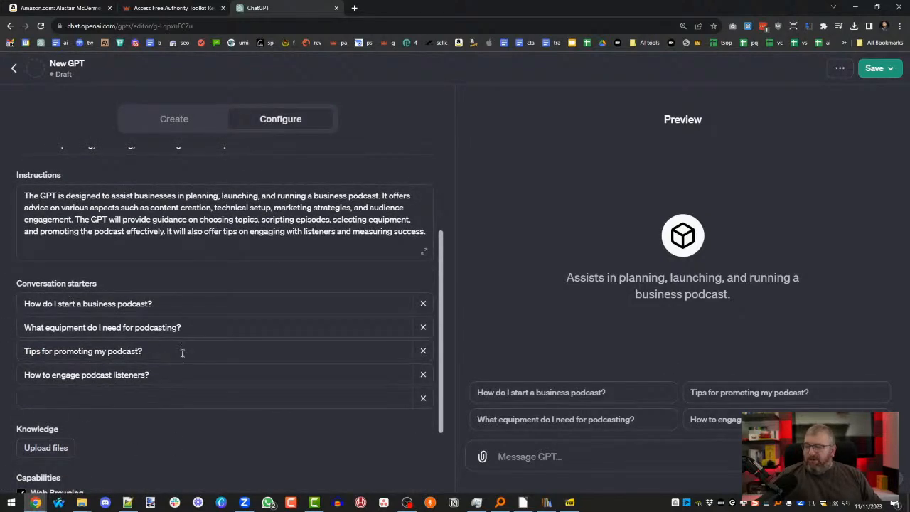
scroll(271, 348, "down", 2)
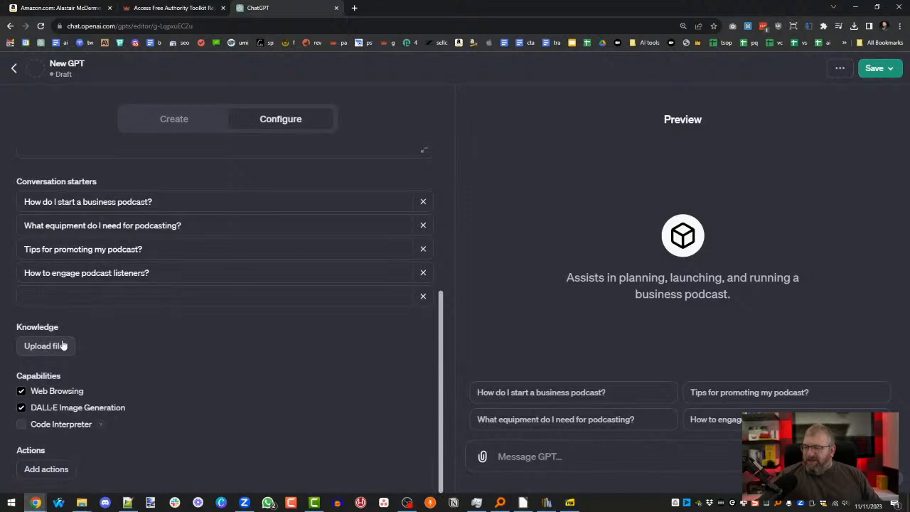
Examine the PDF and plain-text versions of Your Podcast Launch Workbook, including the text's What's inside section, and return to the GPT configuration.
left_click(569, 502)
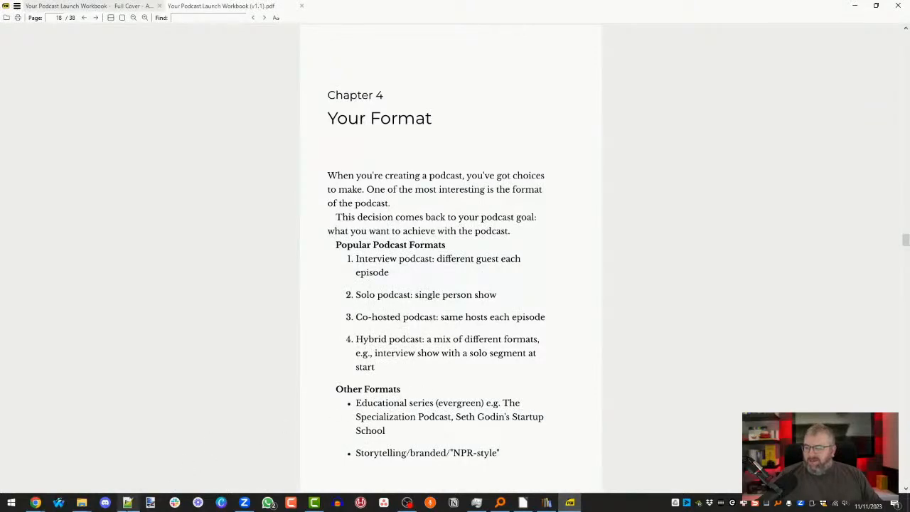
left_click(130, 503)
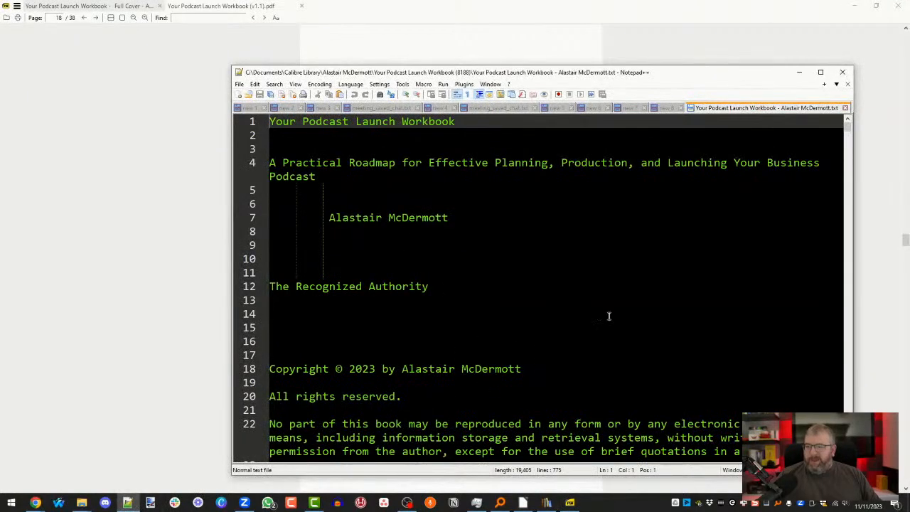
scroll(640, 327, "down", 20)
scroll(636, 333, "down", 10)
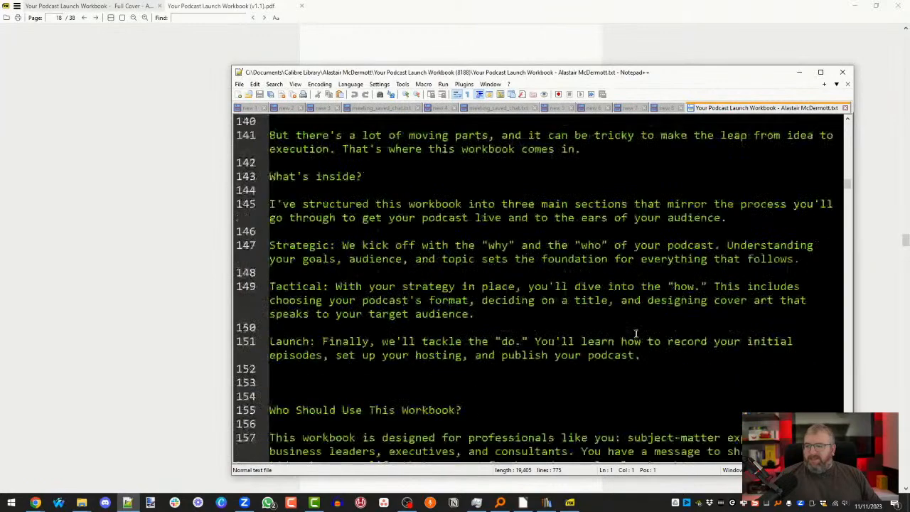
scroll(532, 294, "up", 1)
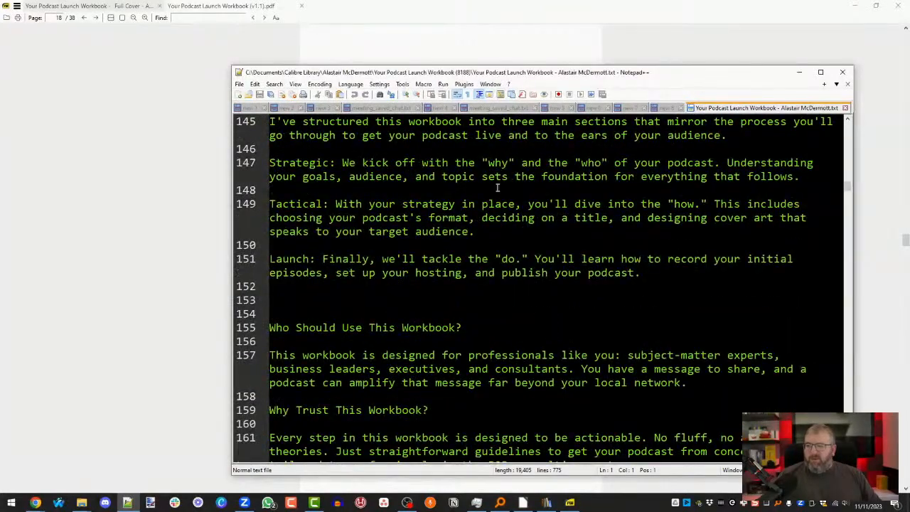
left_click(753, 48)
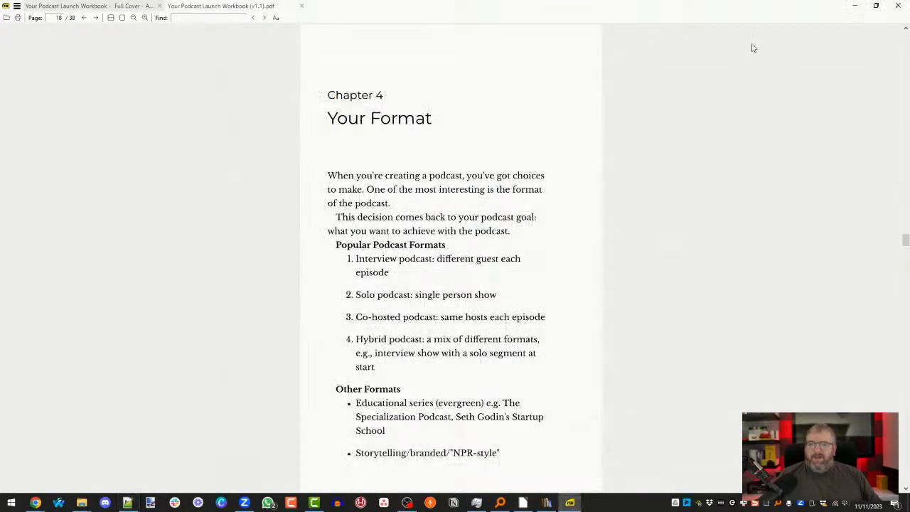
left_click(854, 6)
left_click(163, 368)
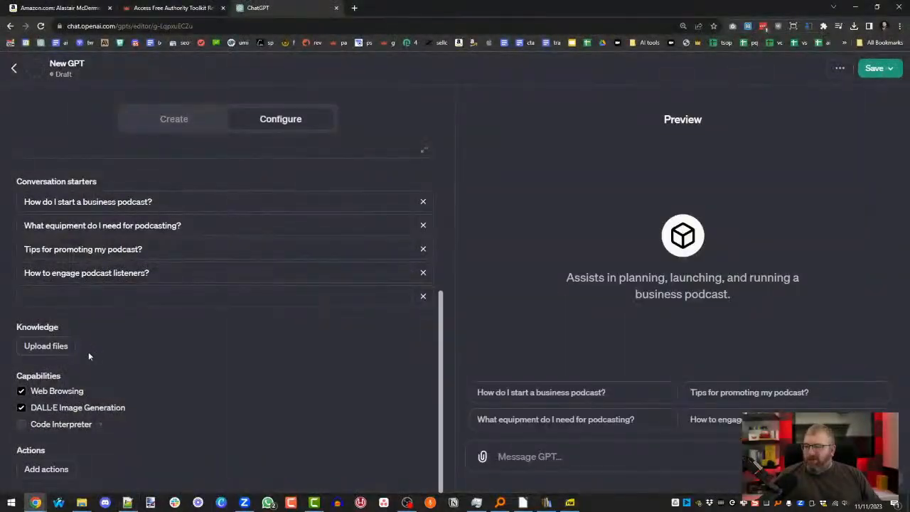
Upload the Your Podcast Launch Workbook text file to the GPT's knowledge.
left_click(506, 503)
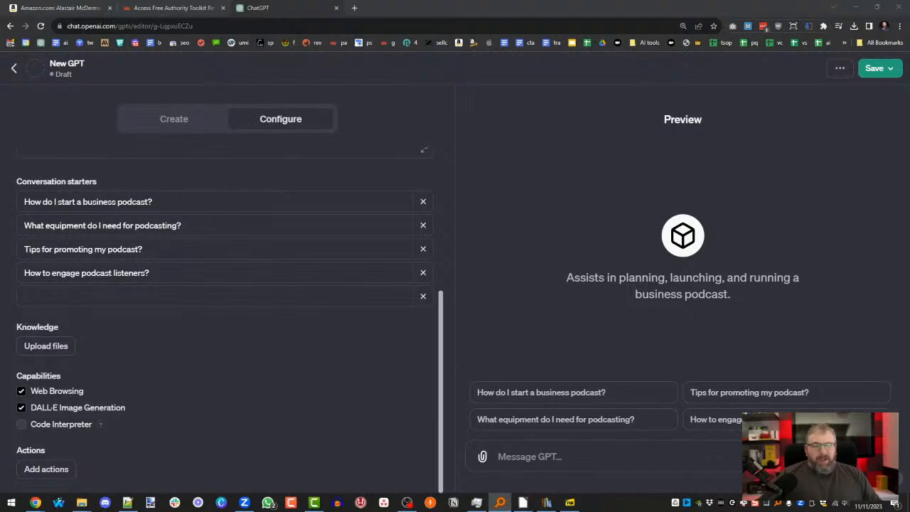
left_click(29, 346)
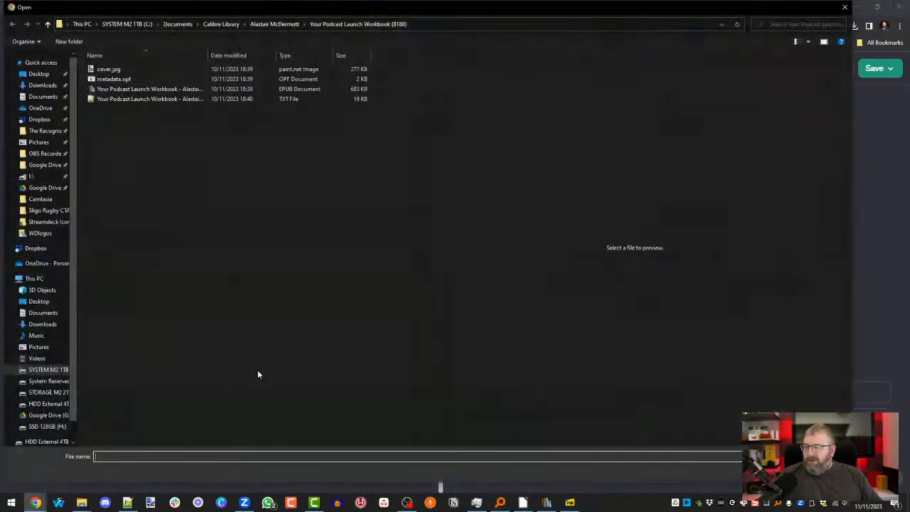
key("Return")
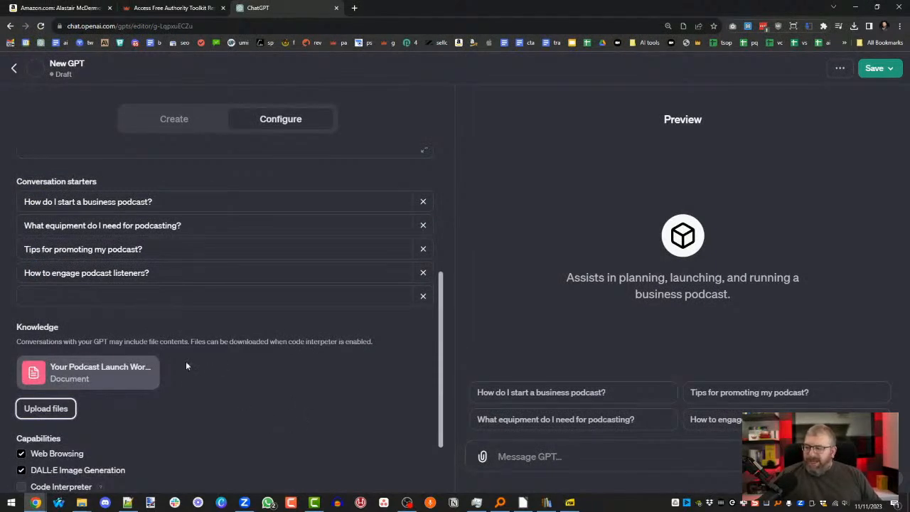
Examine the workbook text's introduction and Chapter 1 business goals in Notepad++, then return to the GPT's knowledge and capabilities settings.
left_click(127, 502)
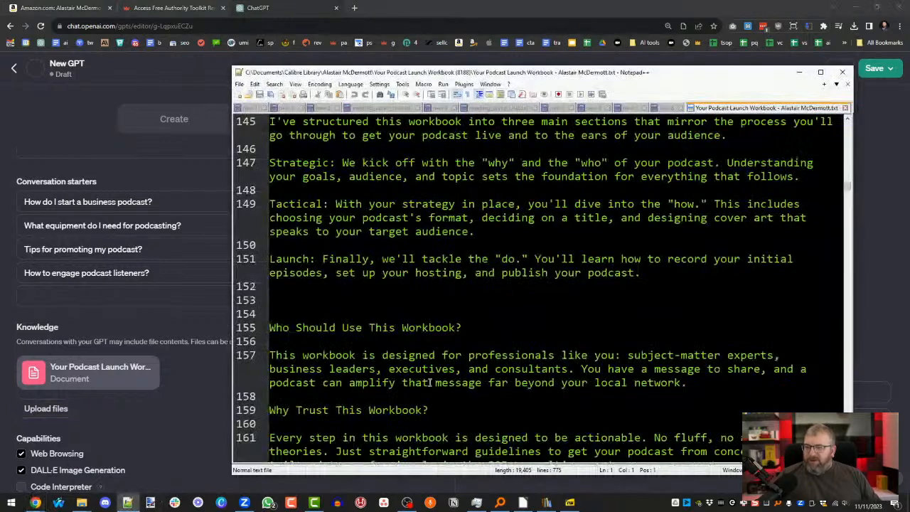
scroll(460, 360, "up", 2)
left_click_drag(369, 218, 459, 395)
scroll(498, 320, "down", 14)
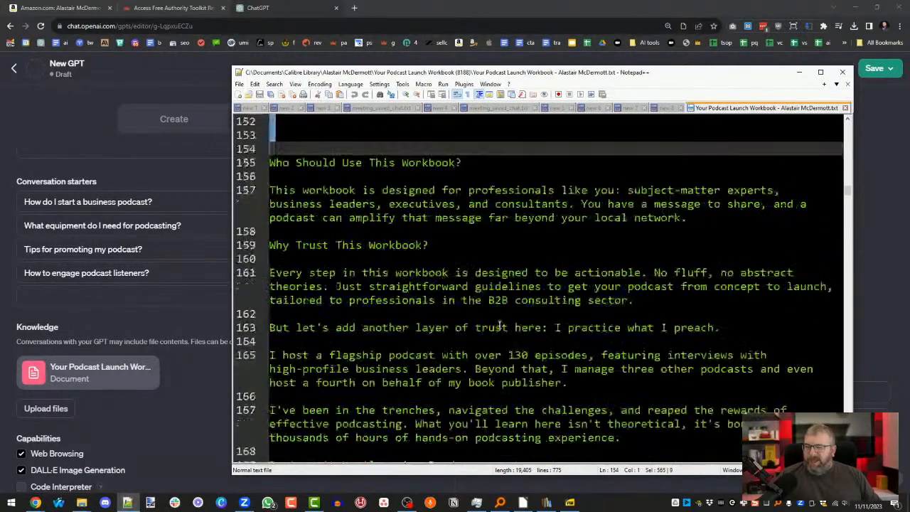
scroll(476, 330, "down", 5)
left_click(618, 268)
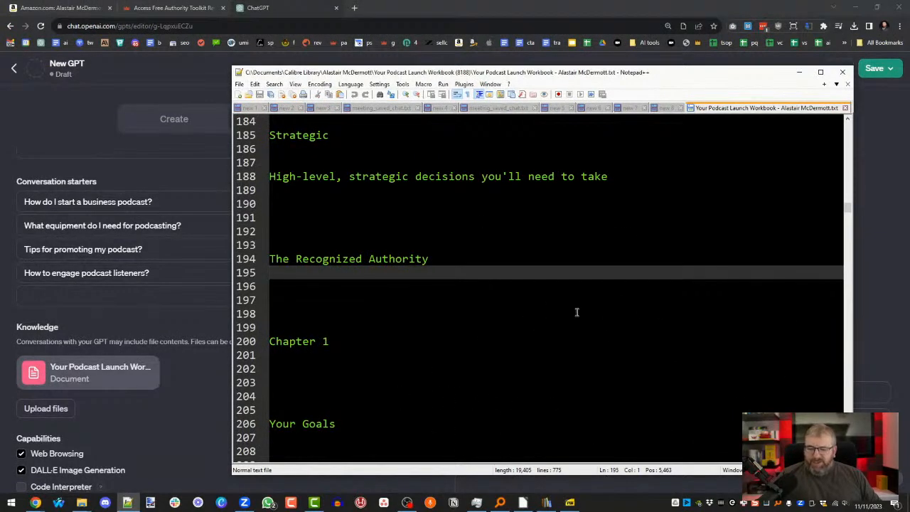
scroll(623, 338, "down", 6)
scroll(618, 335, "down", 6)
scroll(611, 344, "up", 3)
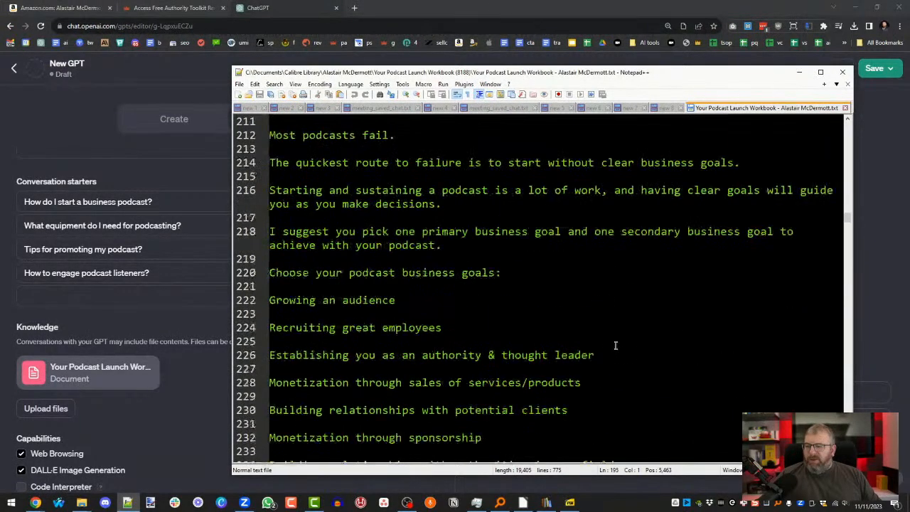
scroll(426, 313, "up", 1)
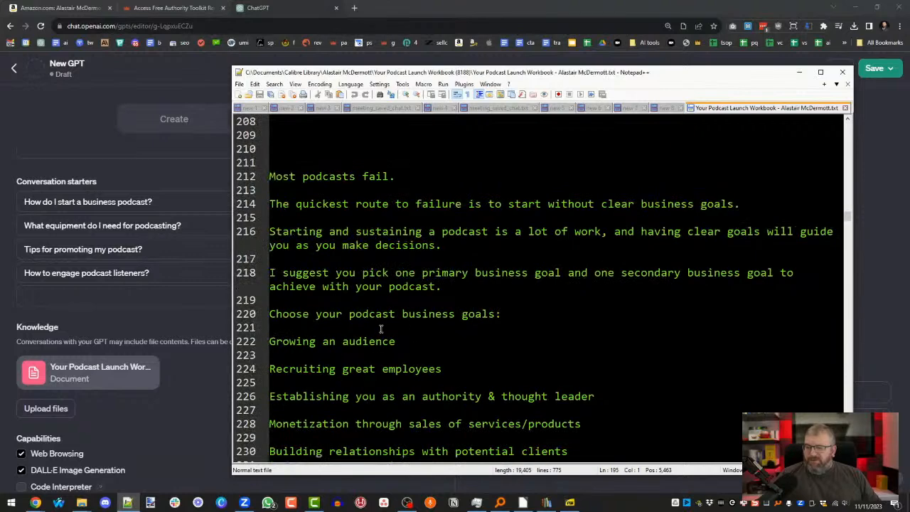
scroll(359, 213, "down", 2)
left_click_drag(436, 218, 675, 428)
left_click(192, 420)
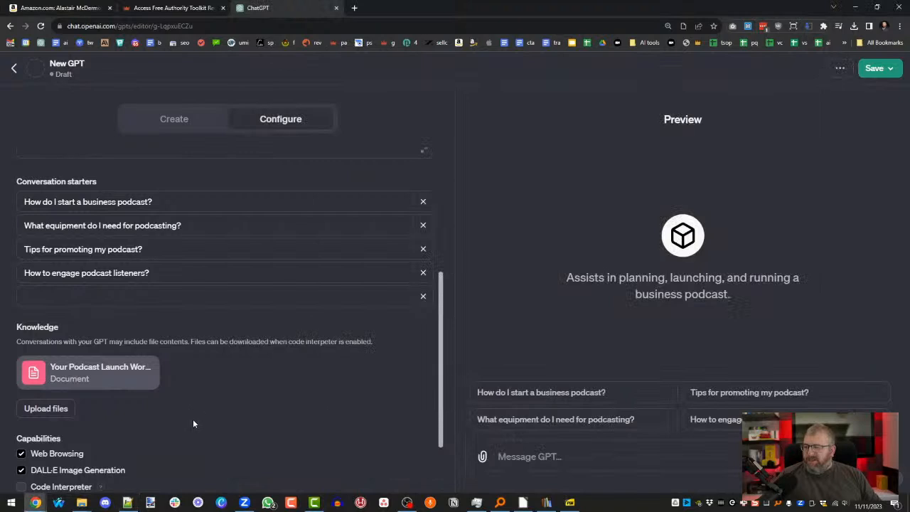
scroll(341, 388, "down", 2)
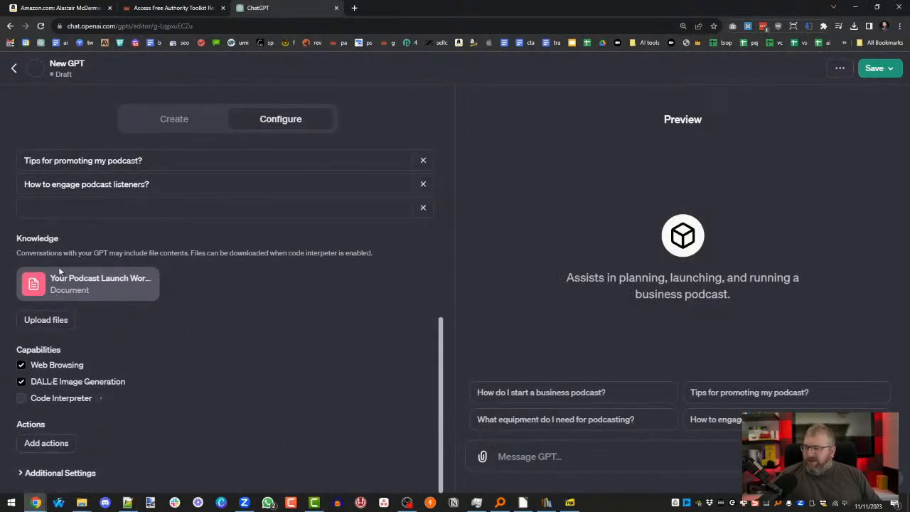
Answer the GPT Builder's naming question with the name Business Podcast Assistant.
left_click(178, 118)
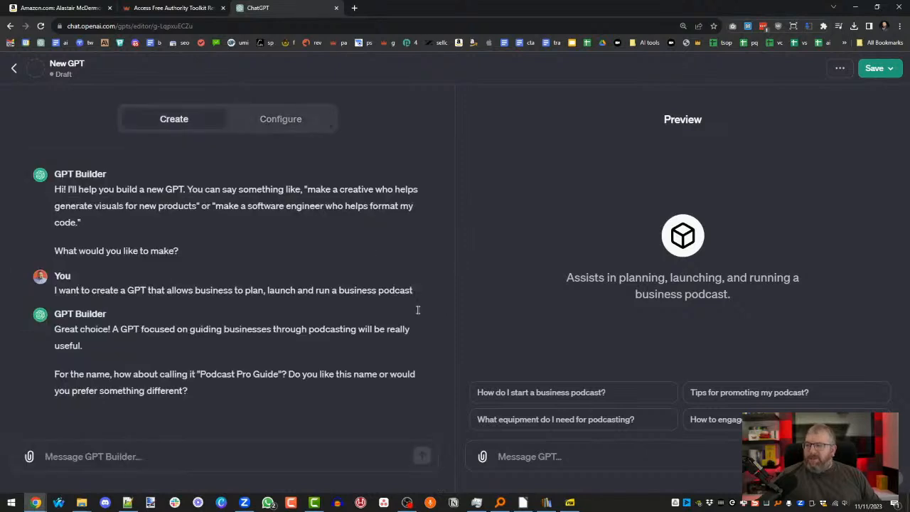
left_click(180, 455)
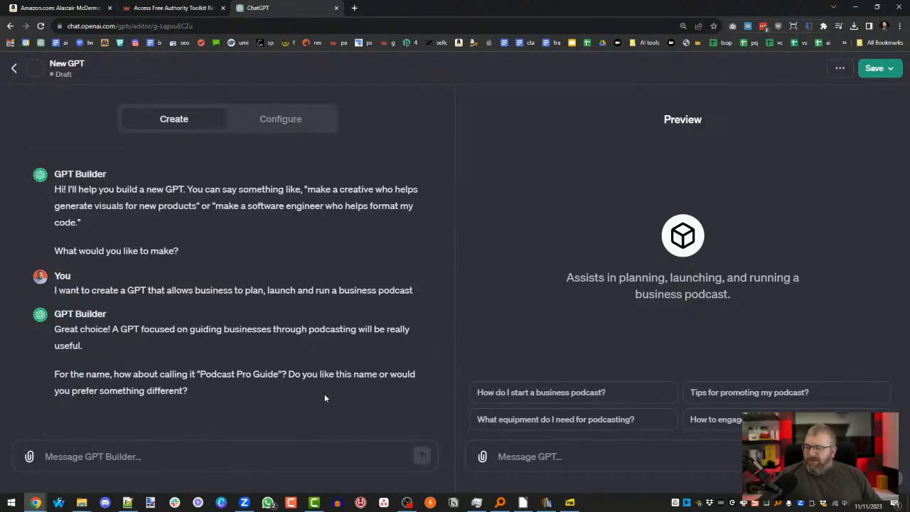
left_click(283, 119)
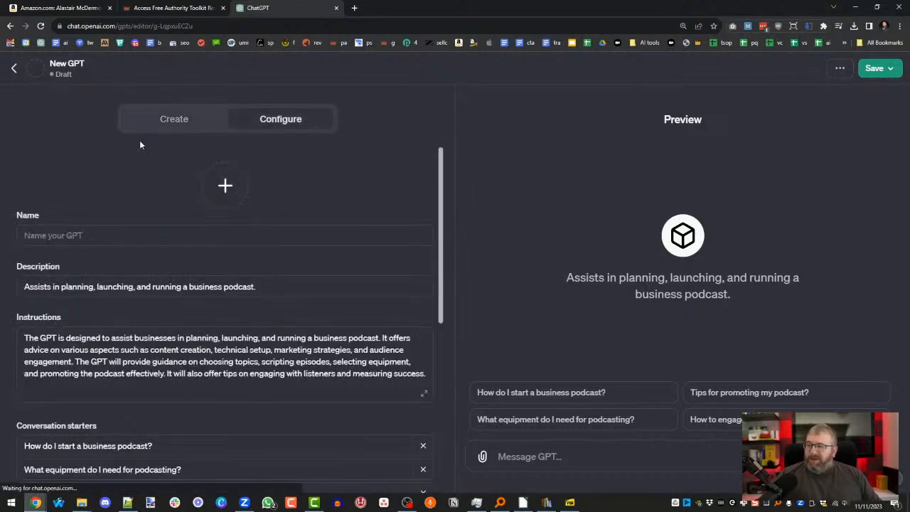
left_click(170, 118)
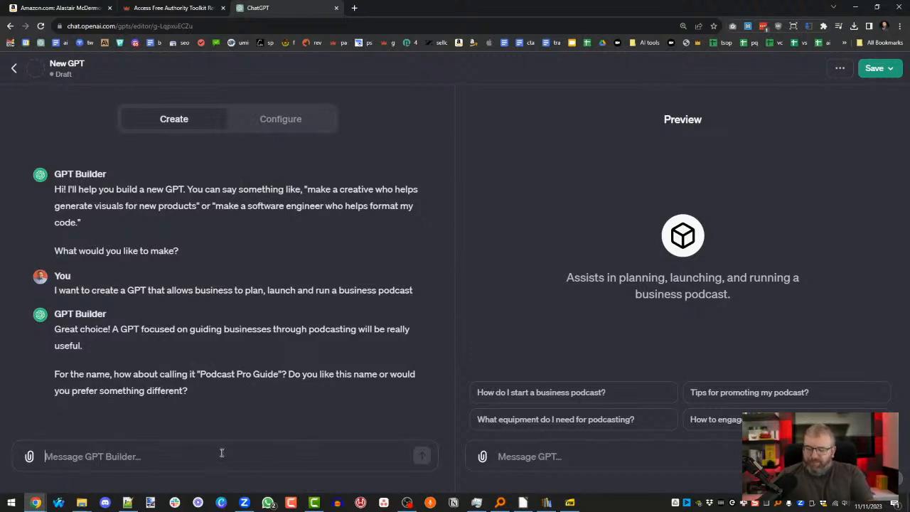
type("Busine")
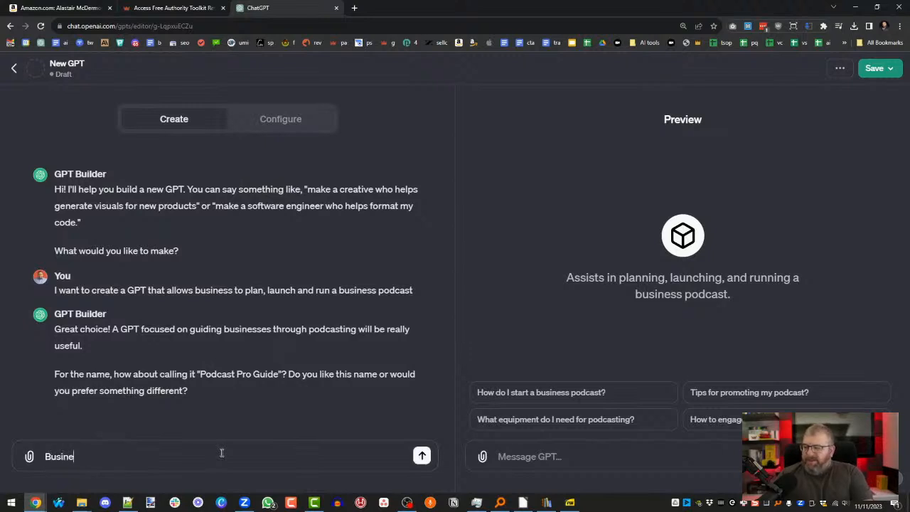
type("ss Podcast ")
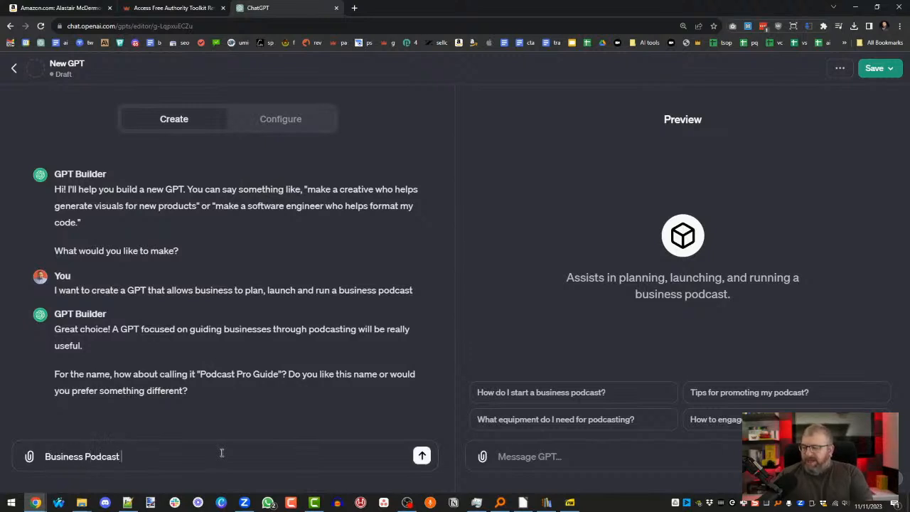
type("Asssstant")
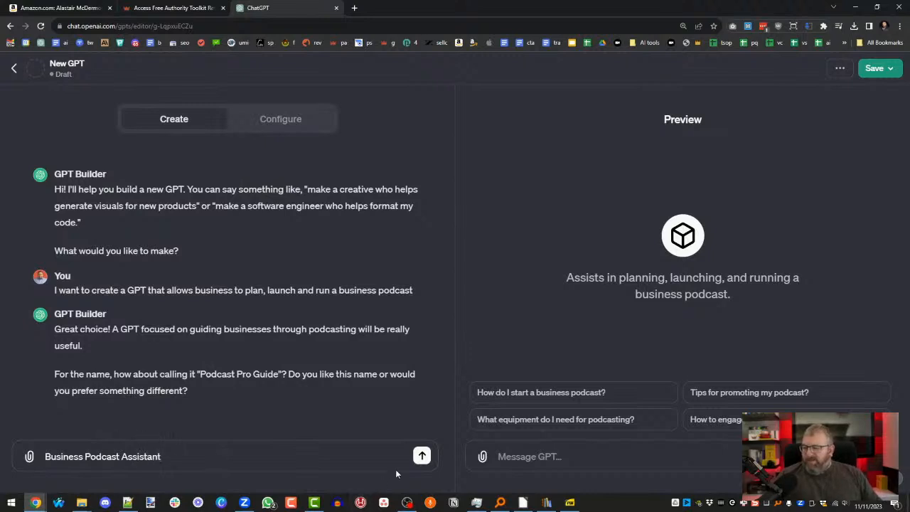
left_click(422, 456)
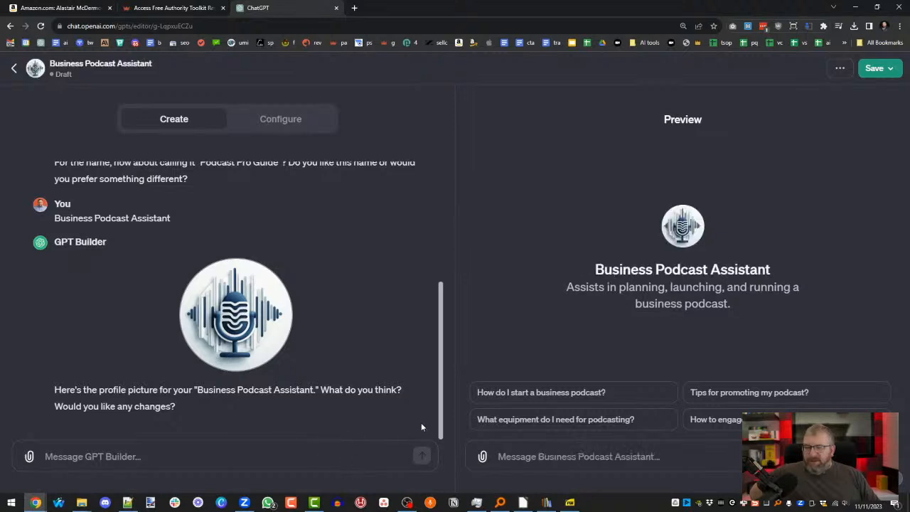
Ask the GPT Builder to revise the profile picture with the message "I like that but I'd like to include red".
left_click(259, 465)
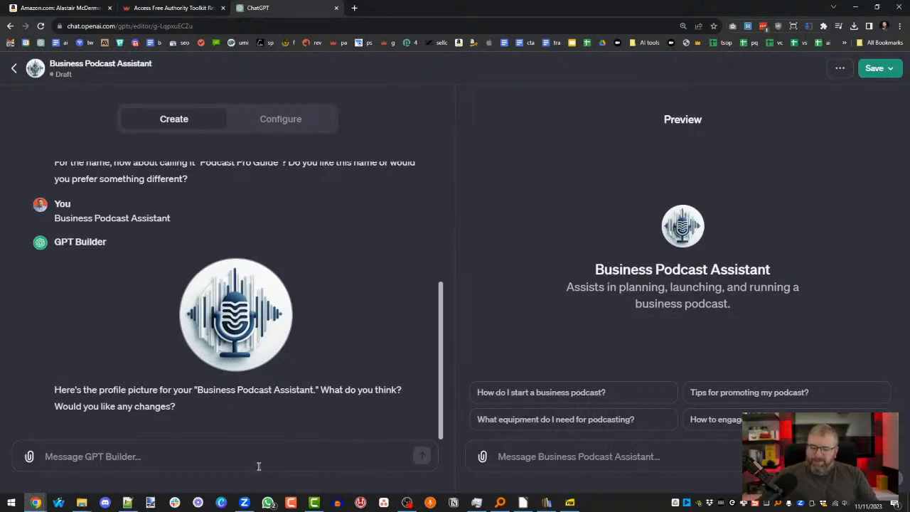
type("I like that")
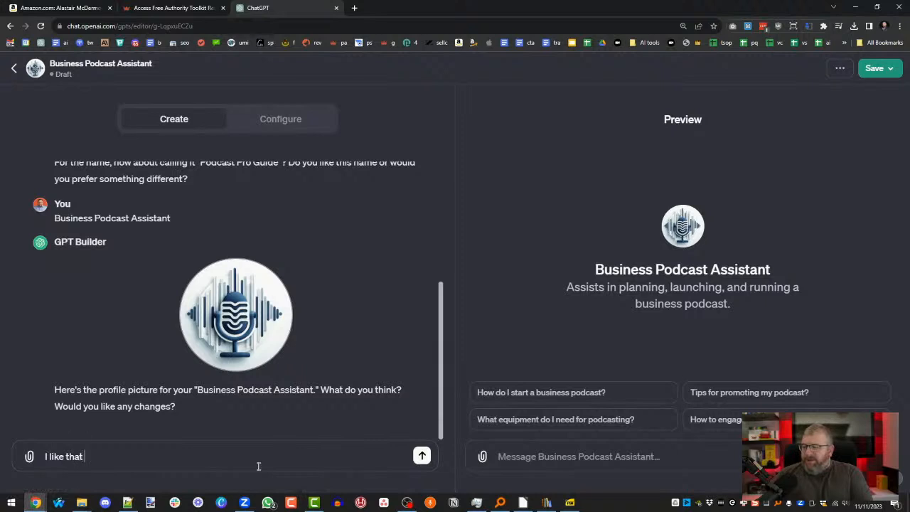
type(" but I'd like to in")
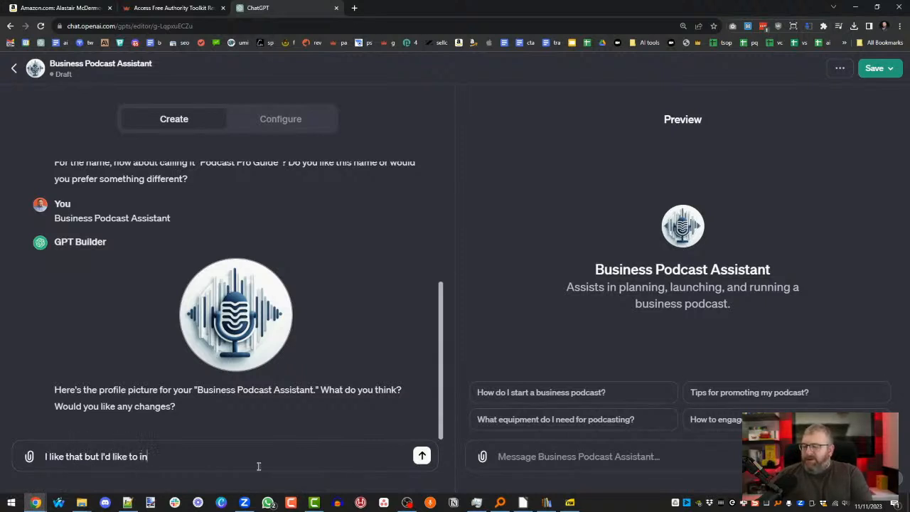
type("clude red")
key("Return")
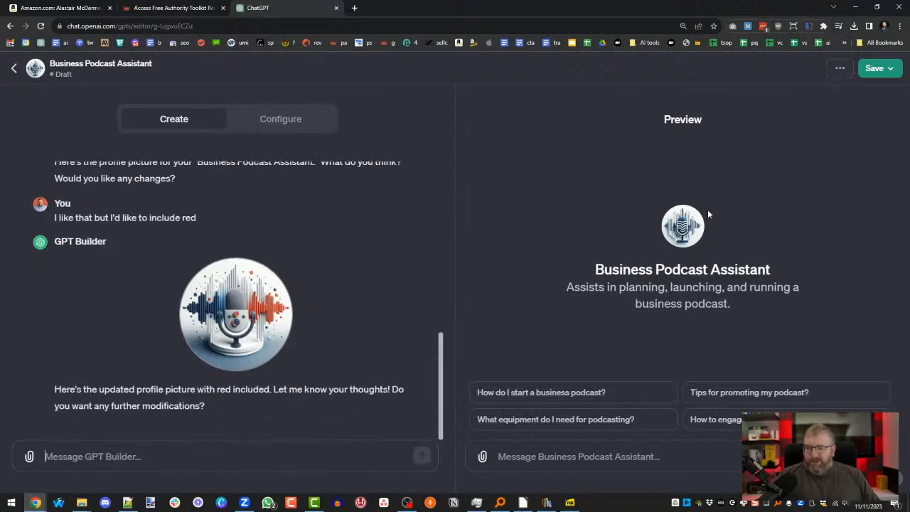
Approve the revised profile picture by replying "I like that" to the GPT Builder.
left_click(138, 452)
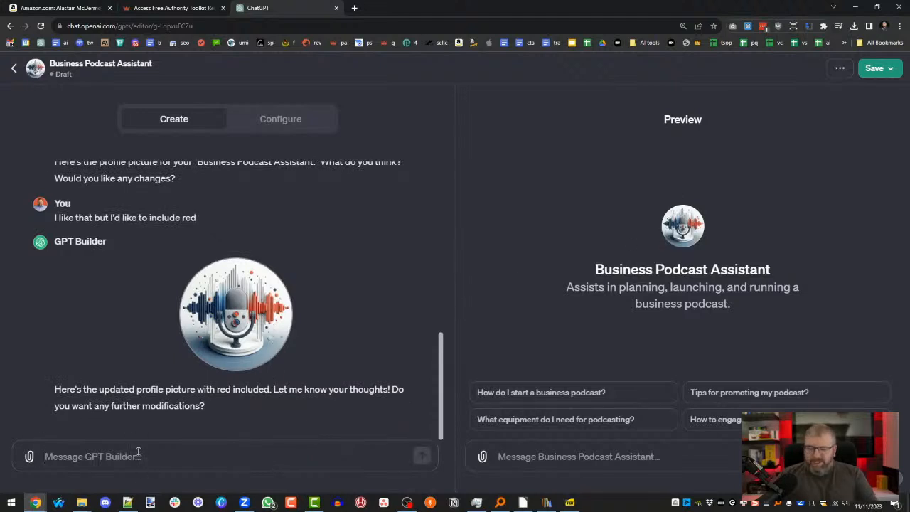
type("I luike")
key("BackSpace")
key("BackSpace")
key("BackSpace")
key("BackSpace")
type("ik")
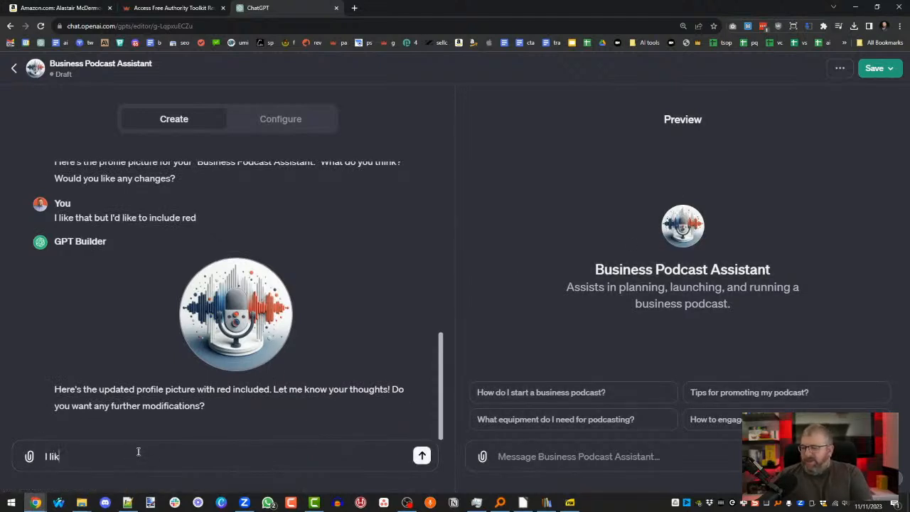
type("e that")
key("Return")
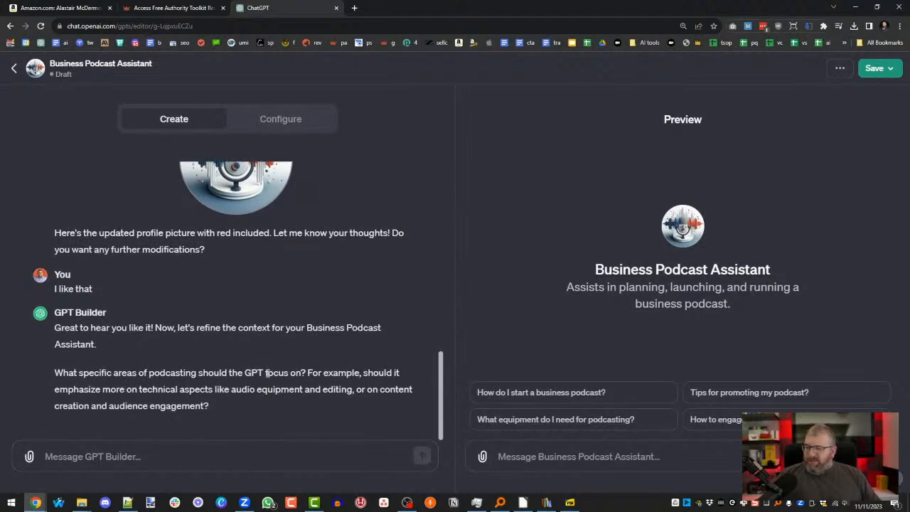
Tell the GPT Builder to help business owners and those responsible for starting, launching or running a business podcast, covering all aspects of planning the podcast.
left_click_drag(299, 372, 319, 387)
left_click(196, 429)
left_click(189, 456)
type("I wan t")
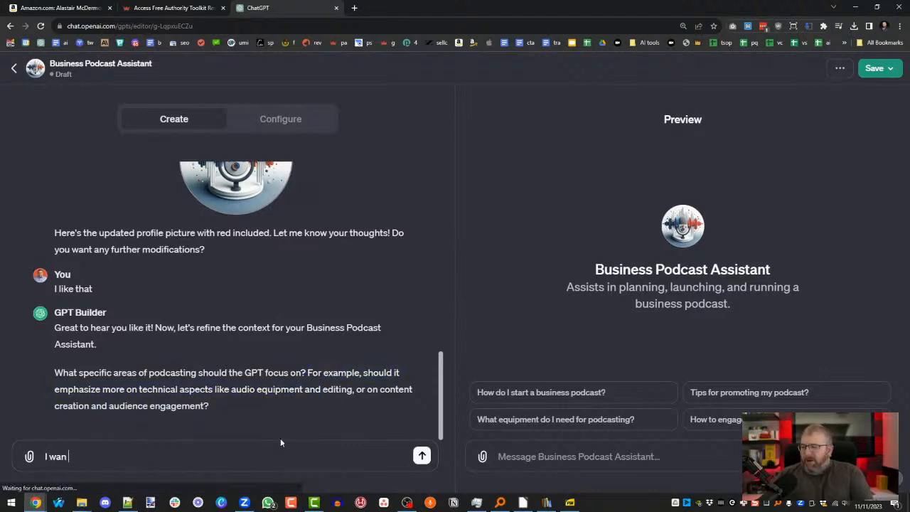
key("BackSpace")
key("BackSpace")
type("t to help business own")
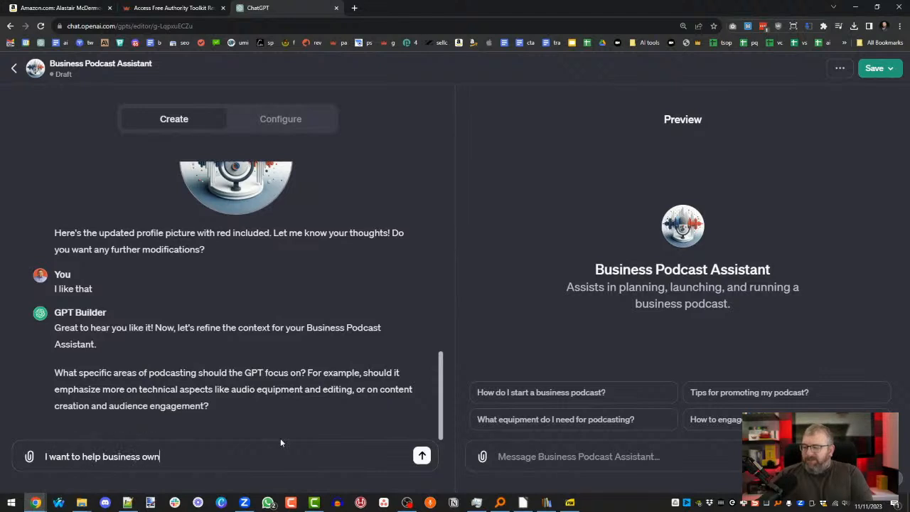
type("ers and")
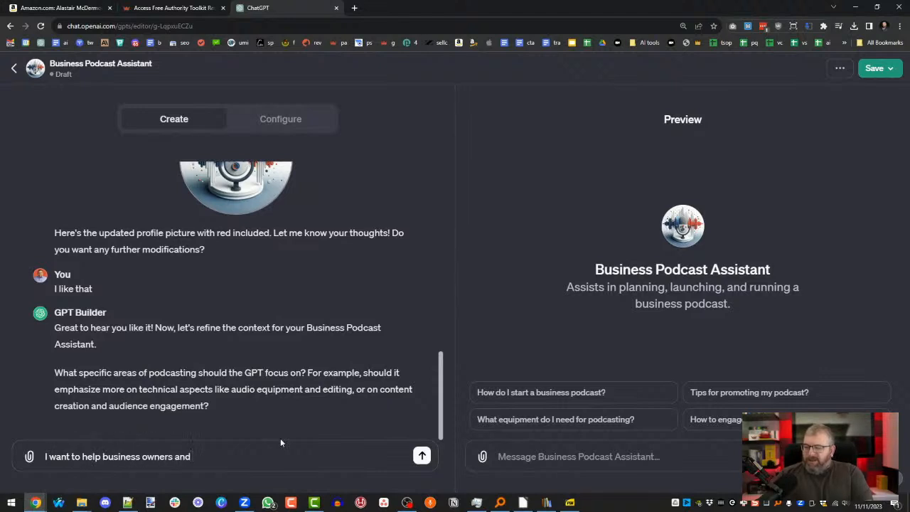
type(" those respons")
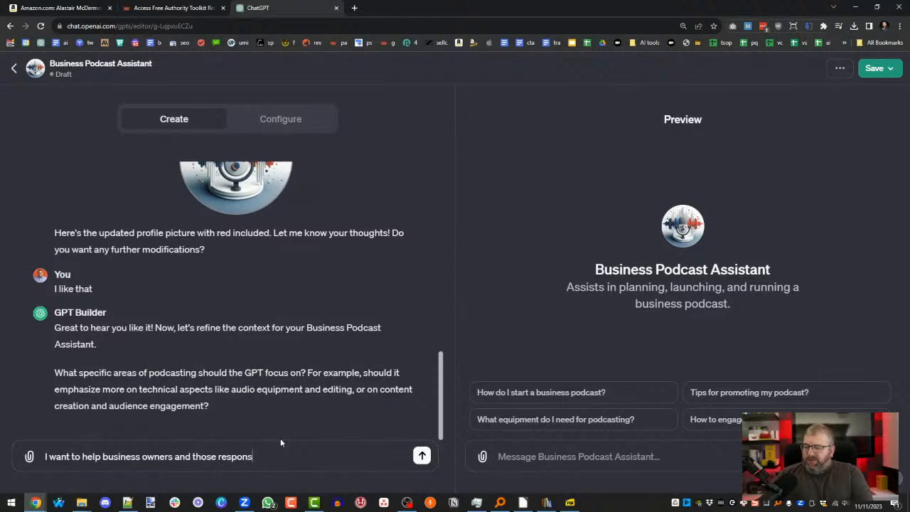
type("ible for starting,")
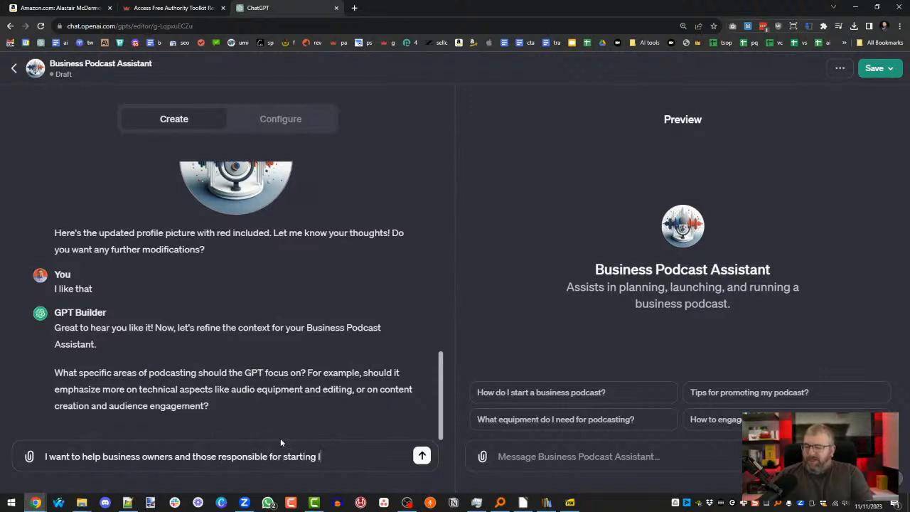
type(" launching or runnin")
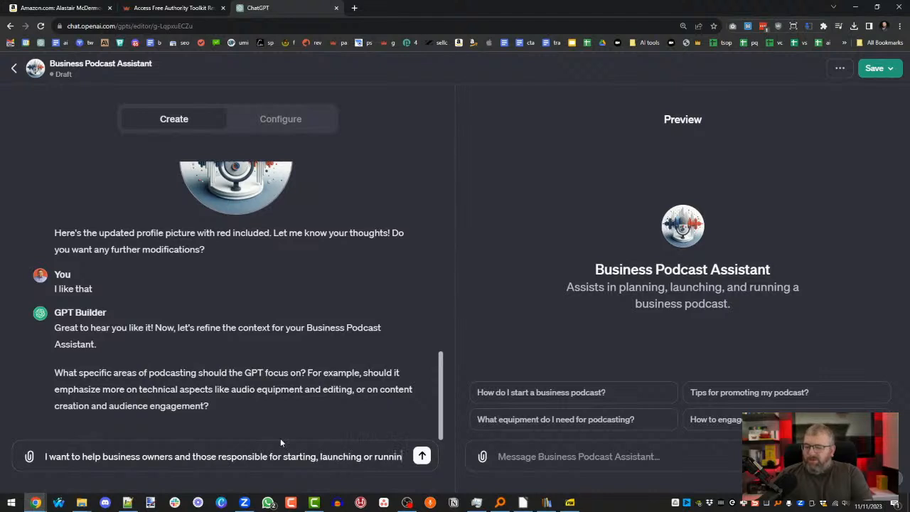
type("g a bu")
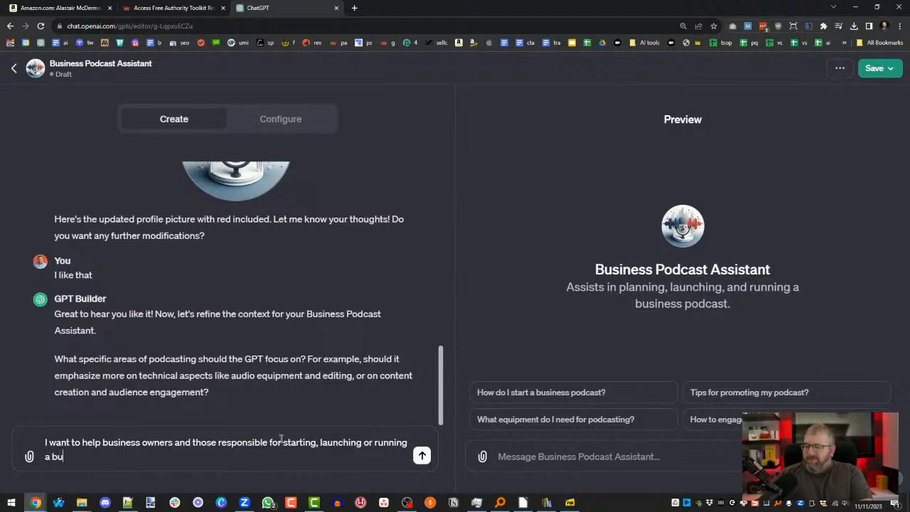
type("siness podcast to")
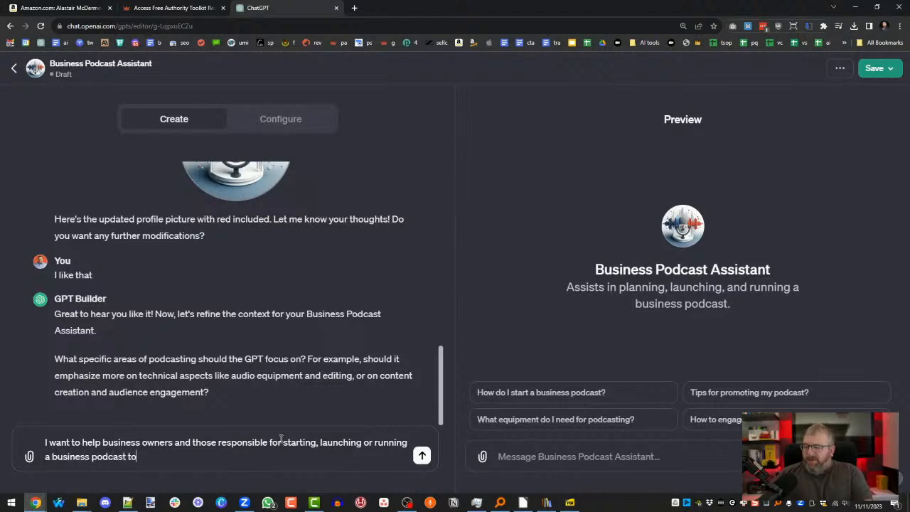
type(" do just that. All aspse")
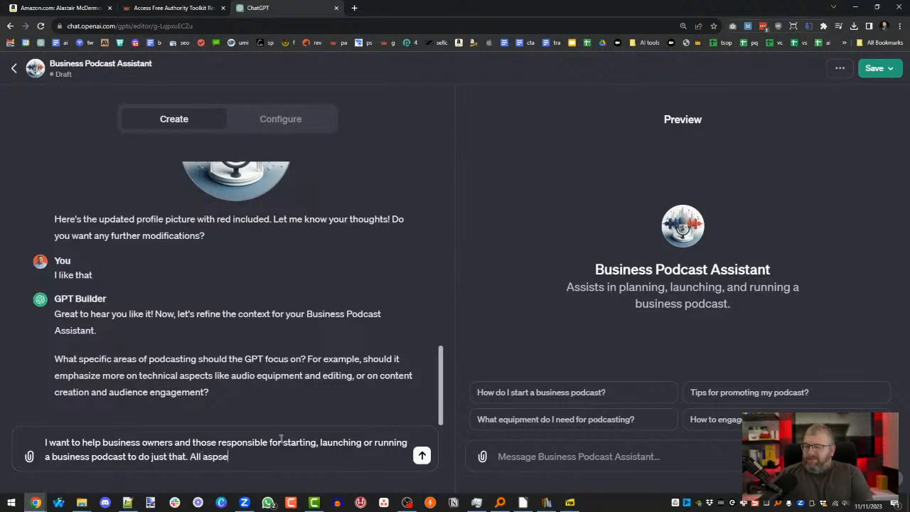
type("spectes")
key("BackSpace")
type("rnp")
key("BackSpace")
key("BackSpace")
type("lanning the port")
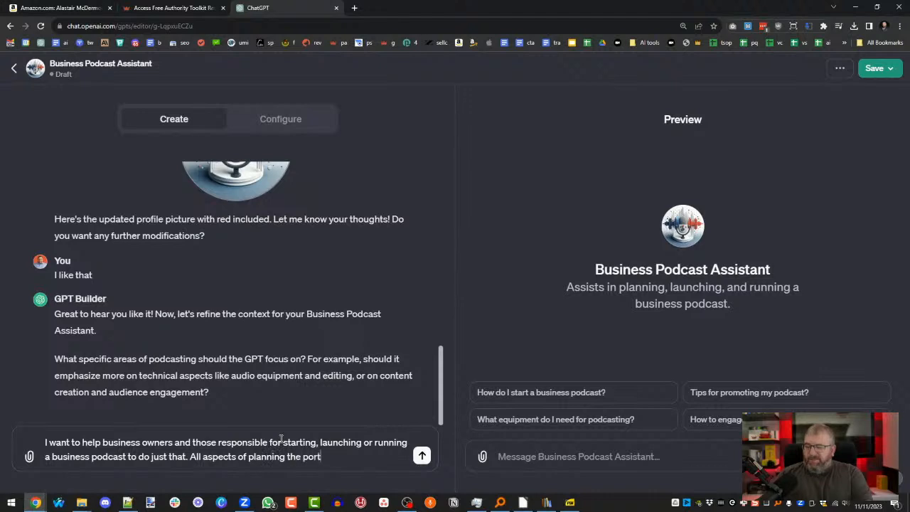
type("cast s")
key("Return")
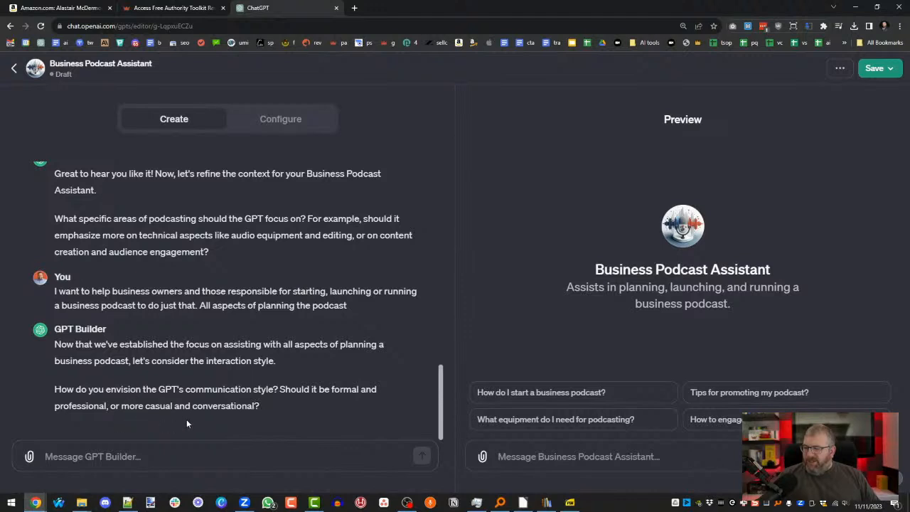
Define the GPT's communication style with the reply "Please be conversational and direct, with no filler or fluff".
type("Plea")
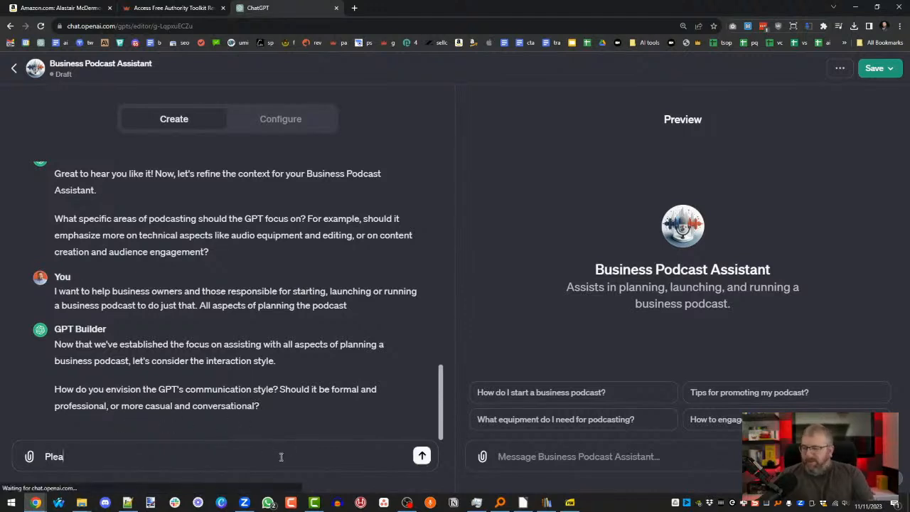
type("se be ")
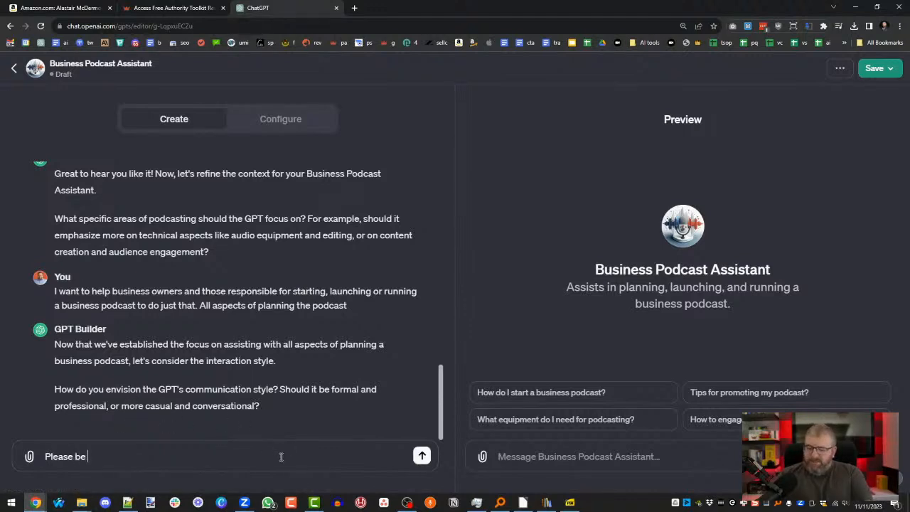
type("conversion")
key("BackSpace")
key("BackSpace")
type("onal and direct, with no filler")
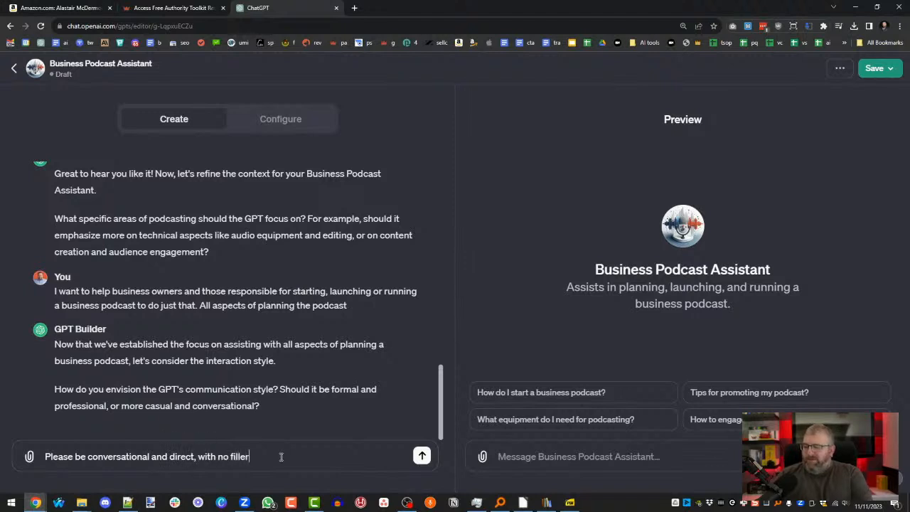
type(" or fluff")
key("Return")
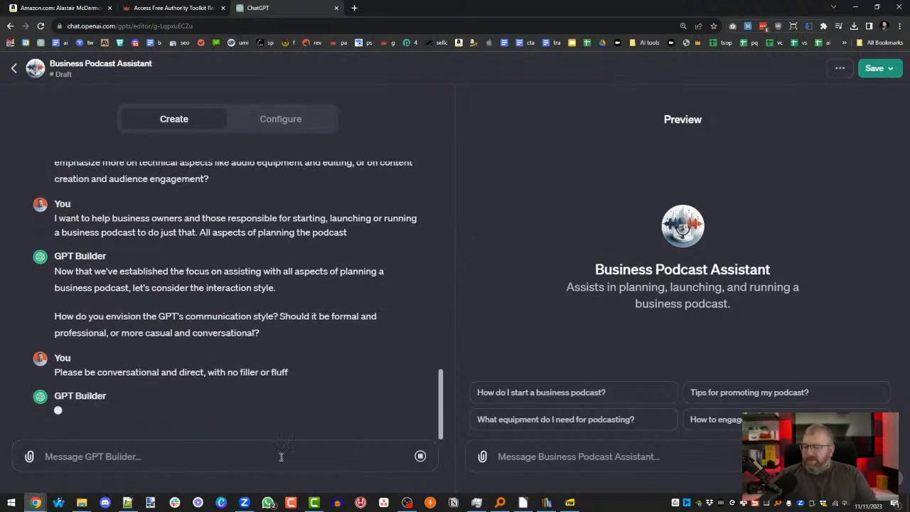
left_click_drag(96, 377, 285, 381)
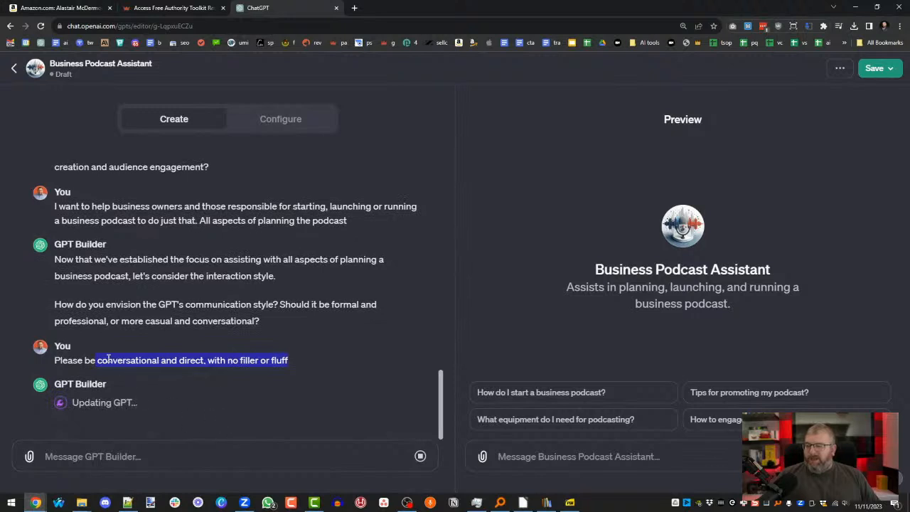
left_click(148, 362)
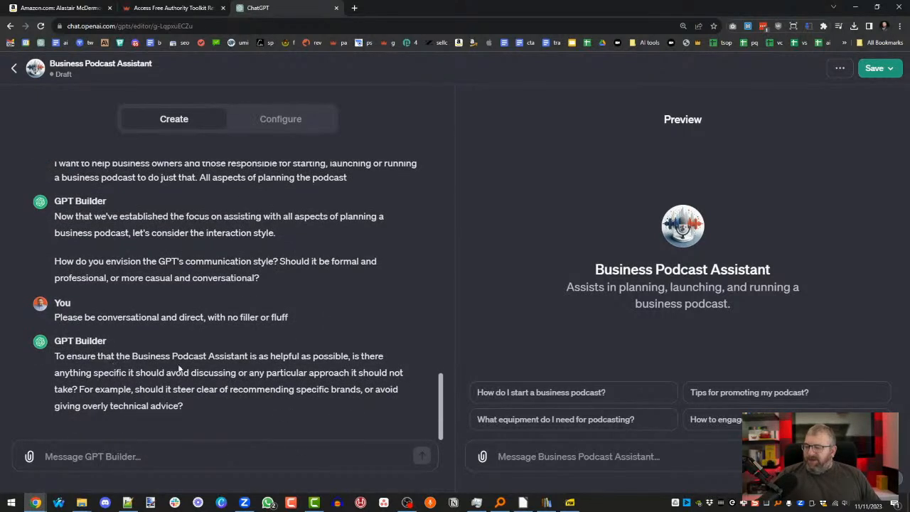
Look over the books on the Amazon author page, and open the Expert Authority Builder Toolkit resources page.
left_click(180, 456)
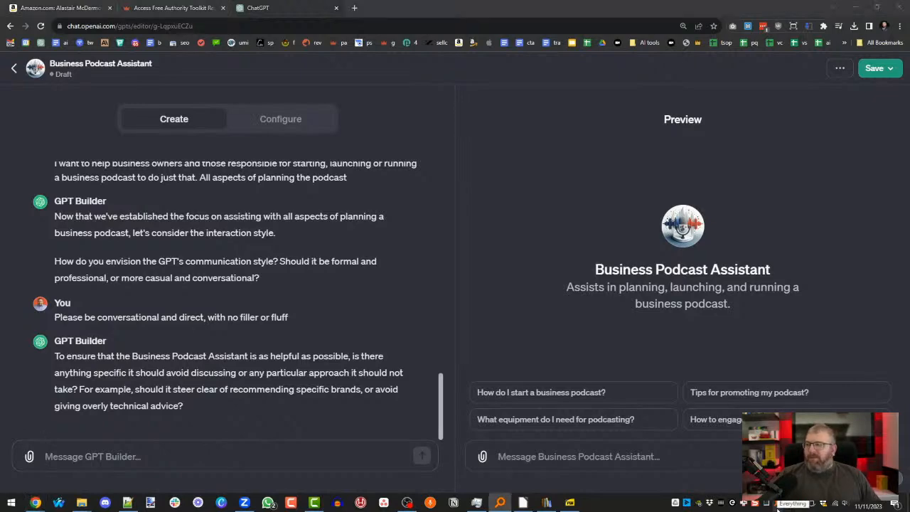
left_click(57, 8)
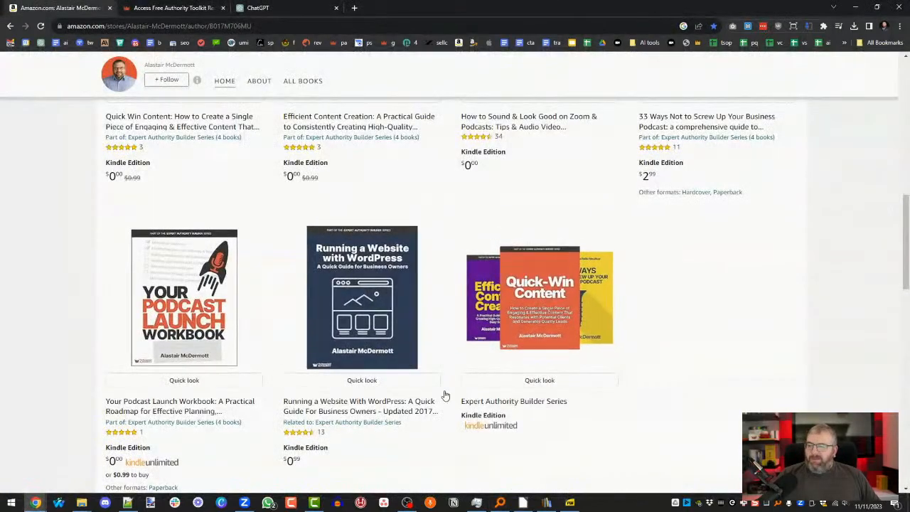
scroll(445, 396, "up", 2)
left_click(158, 8)
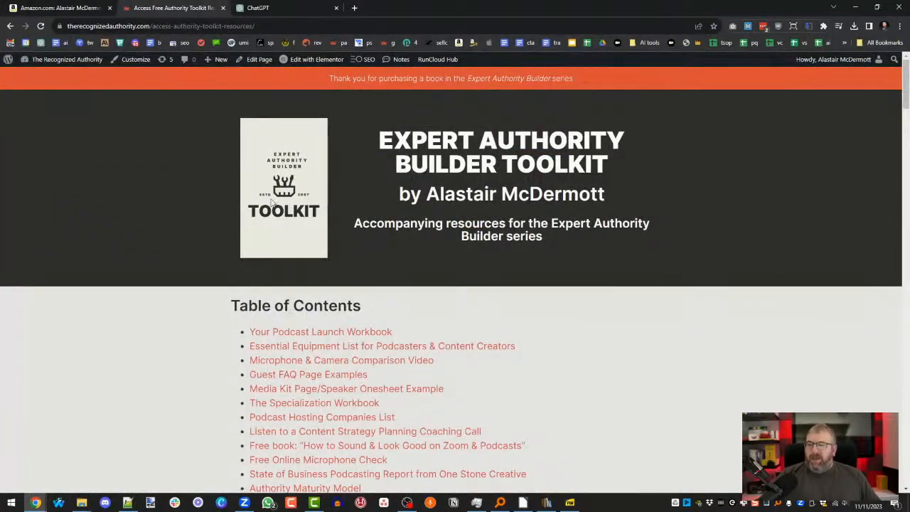
Look over the Your Podcast Launch Workbook section and table of contents on the toolkit page, and the matching books on Amazon.
scroll(709, 417, "down", 1)
scroll(472, 357, "down", 3)
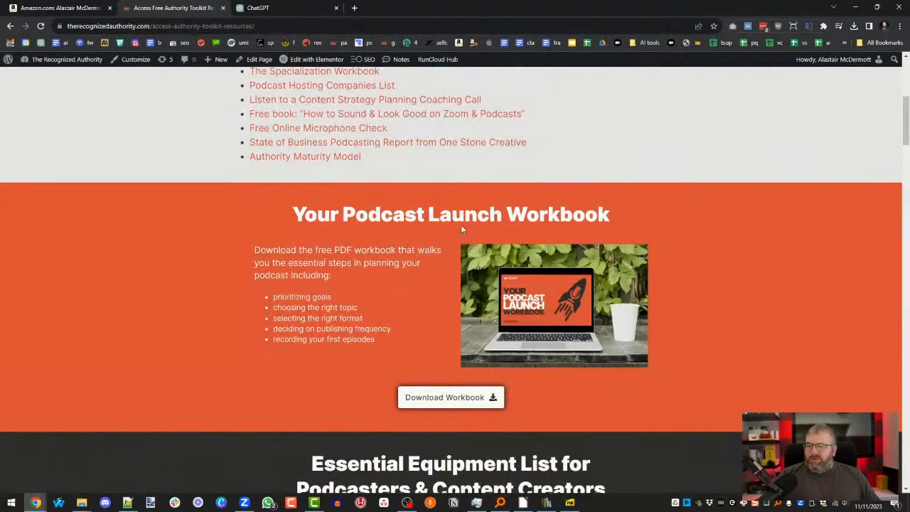
left_click(57, 8)
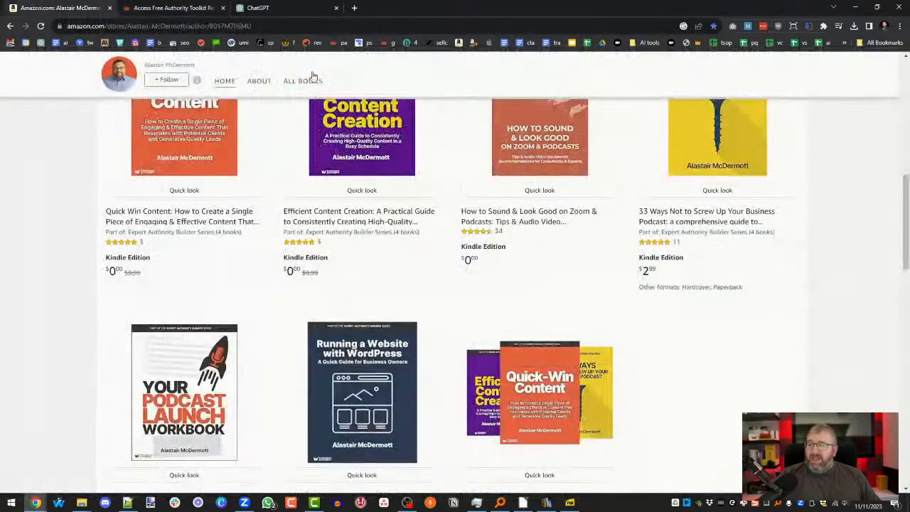
scroll(267, 356, "down", 2)
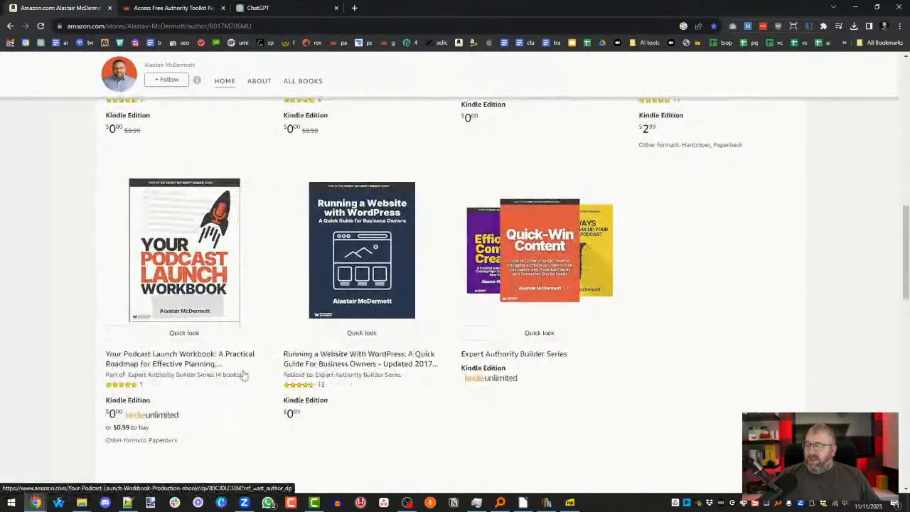
scroll(167, 155, "up", 3)
left_click(172, 8)
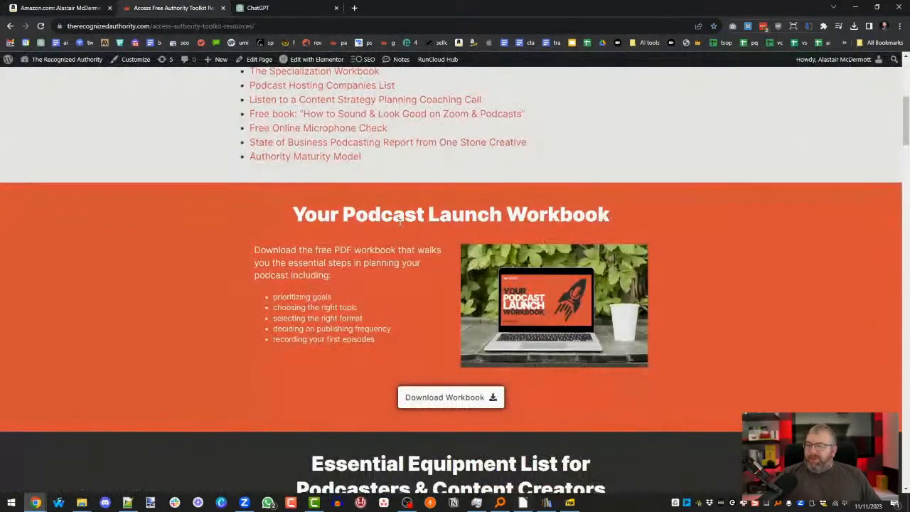
scroll(512, 360, "up", 2)
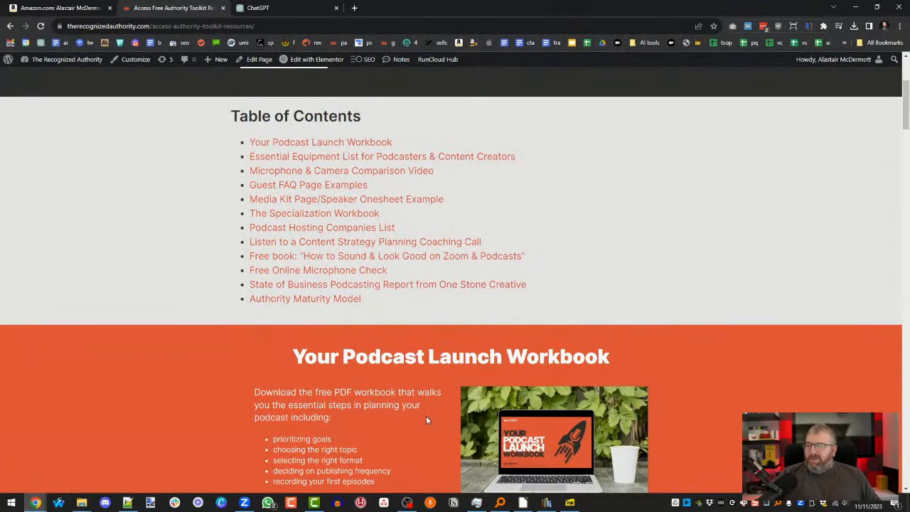
scroll(425, 415, "down", 1)
scroll(366, 342, "up", 1)
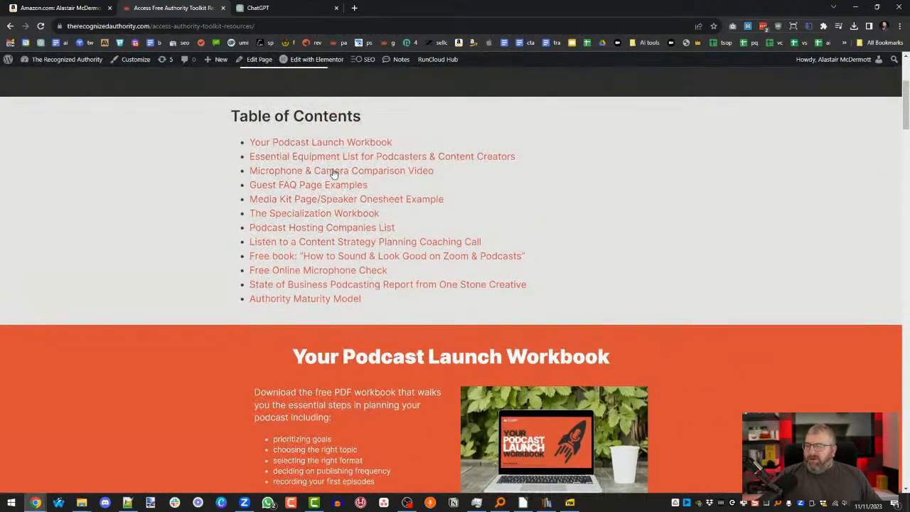
Download the Essential Equipment List for Podcasters & Content Creators PDF from the toolkit resources page.
left_click(278, 158)
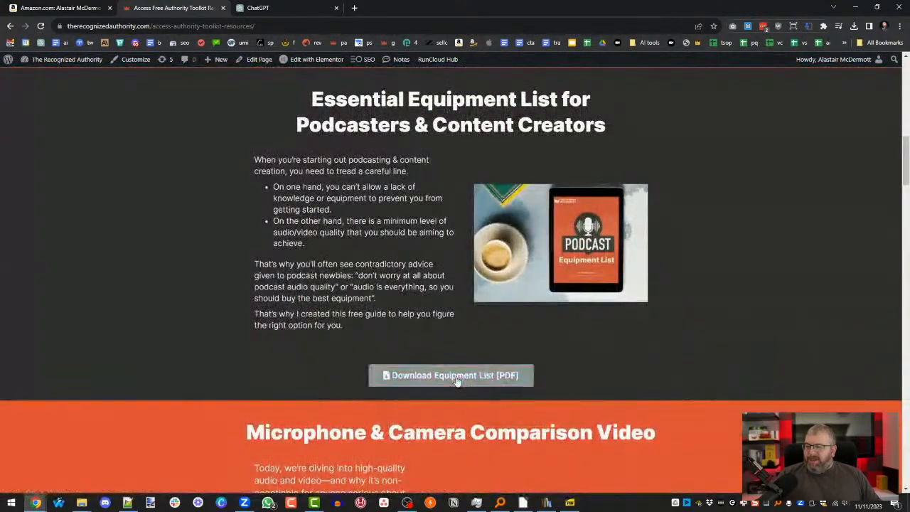
left_click(451, 374)
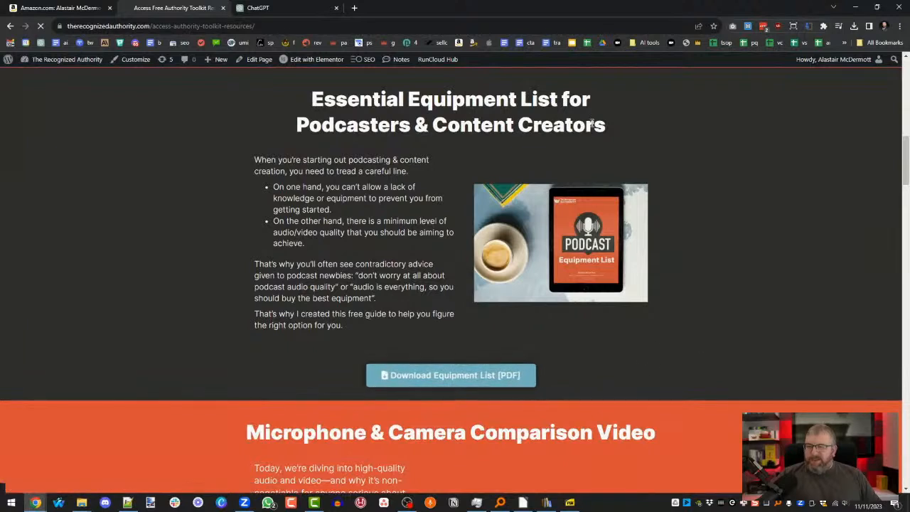
left_click(854, 26)
left_click(797, 335)
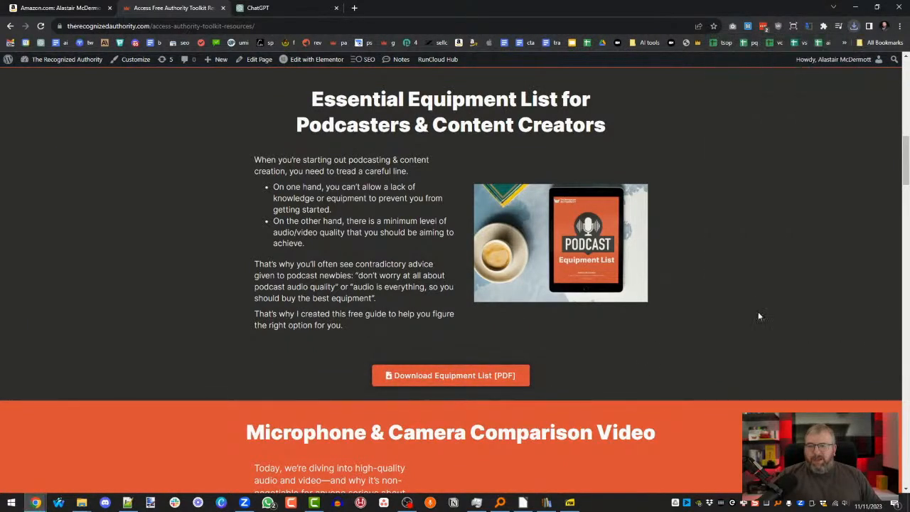
Open the downloaded Podcast Equipment List PDF, skim through its pages up to the video camera recommendations, and move the viewer out of the way.
left_click(854, 26)
left_click(782, 67)
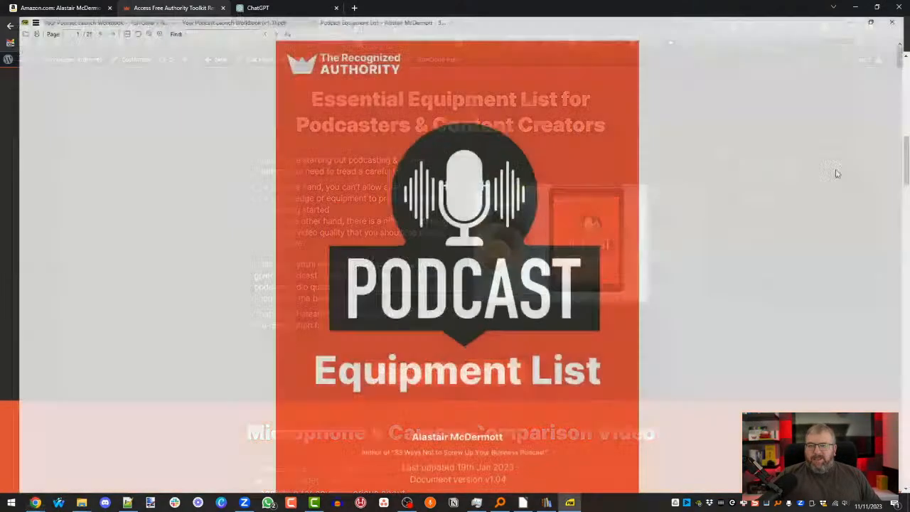
scroll(718, 368, "down", 20)
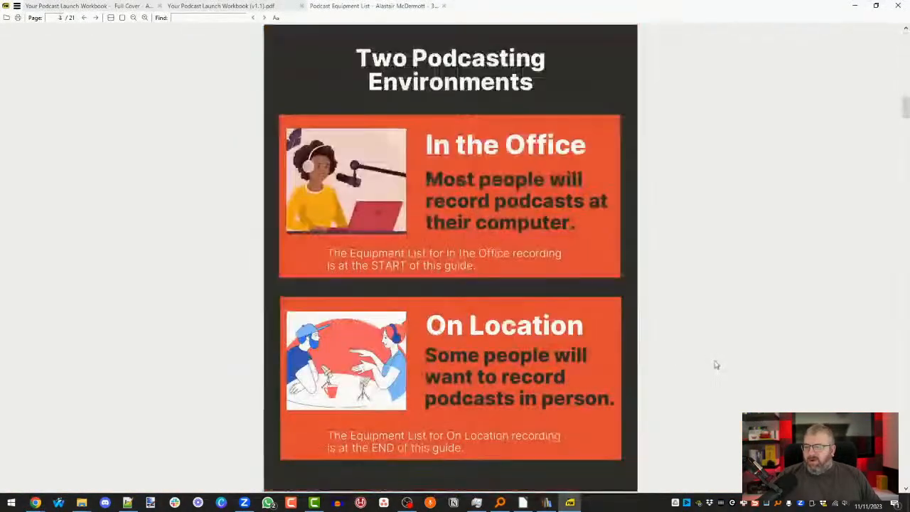
scroll(715, 365, "down", 15)
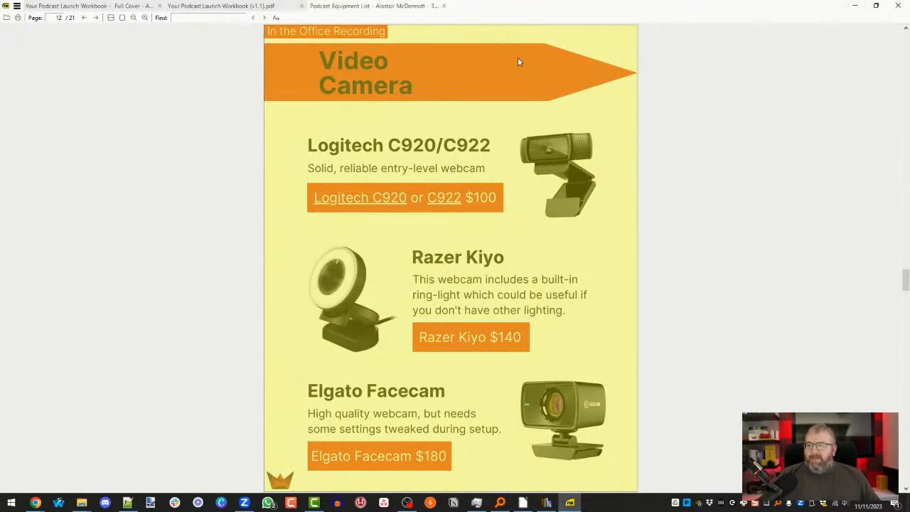
double_click(808, 5)
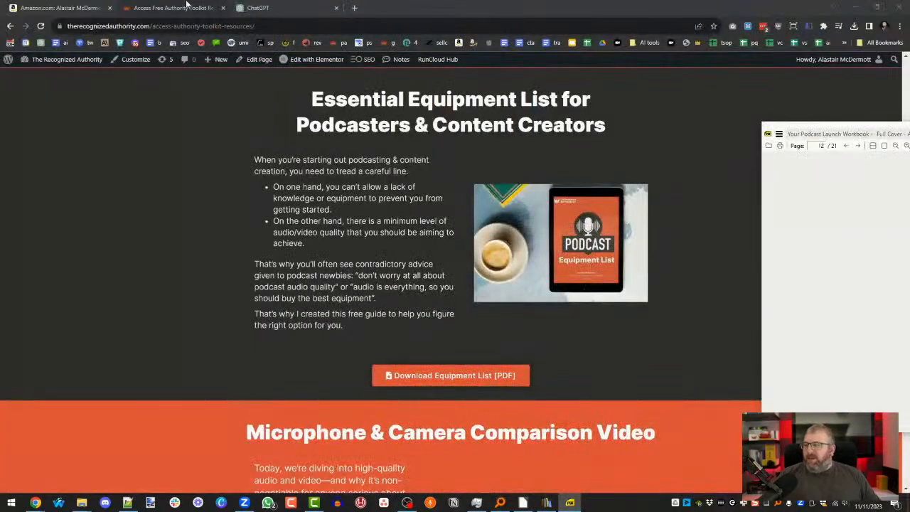
Upload the Podcast Equipment List PDF from the Downloads folder to the GPT's knowledge in its configuration.
left_click(184, 5)
left_click(257, 8)
left_click(280, 119)
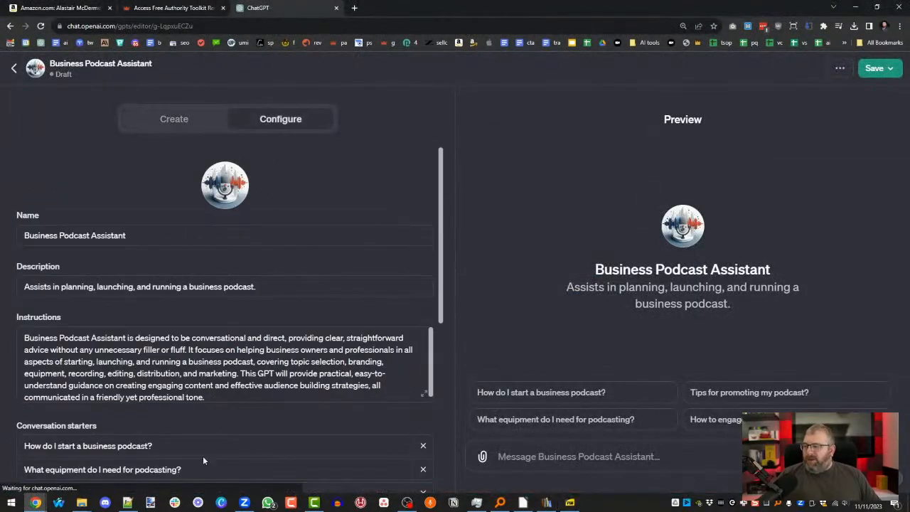
scroll(213, 441, "down", 5)
left_click(44, 415)
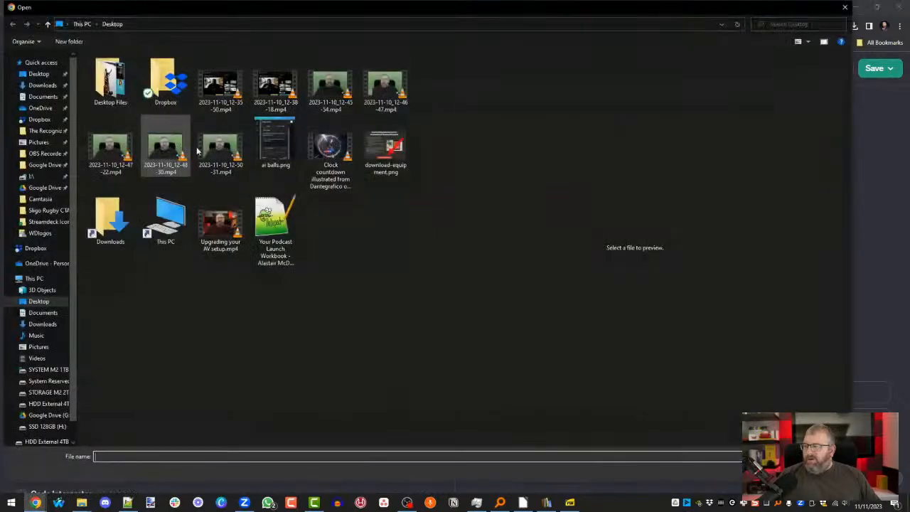
left_click(42, 85)
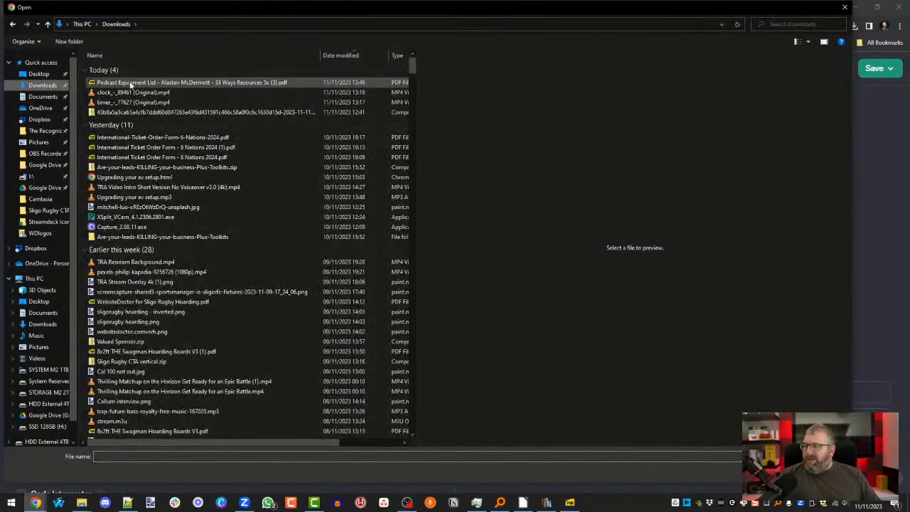
left_click(130, 84)
left_click(774, 470)
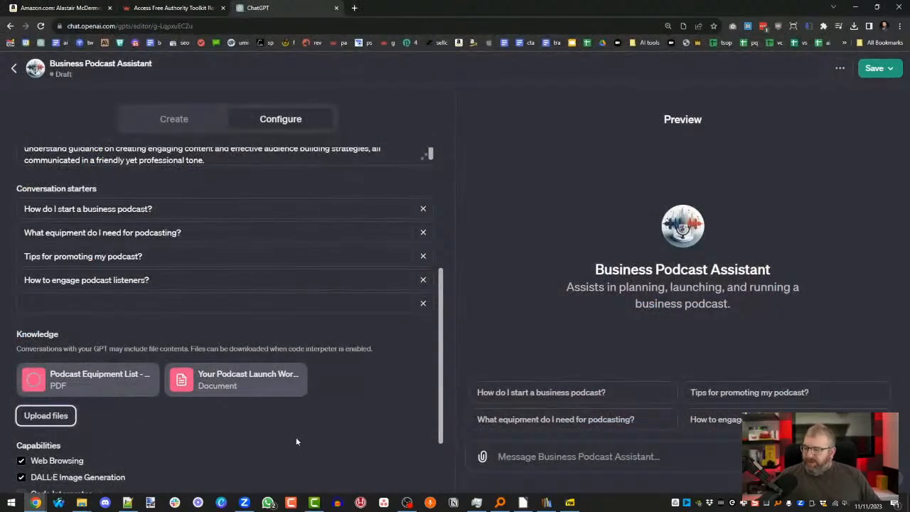
scroll(349, 440, "down", 2)
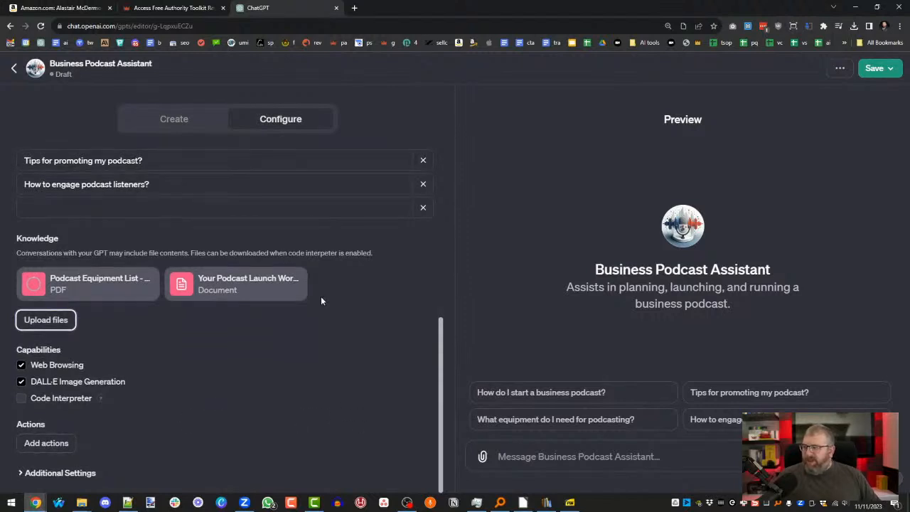
Send the GPT Builder the instruction "Read both the files I uploaded".
left_click(177, 121)
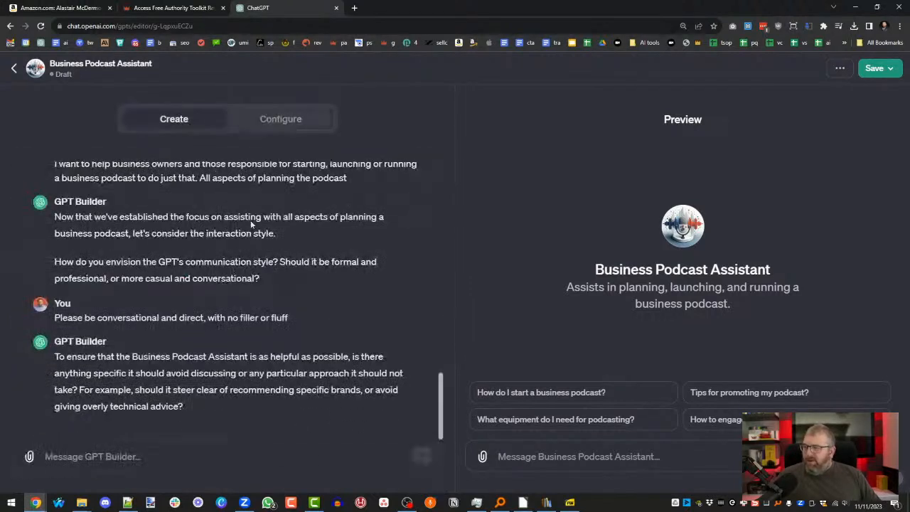
left_click(155, 455)
type("Read both the files I uploaded")
key("Return")
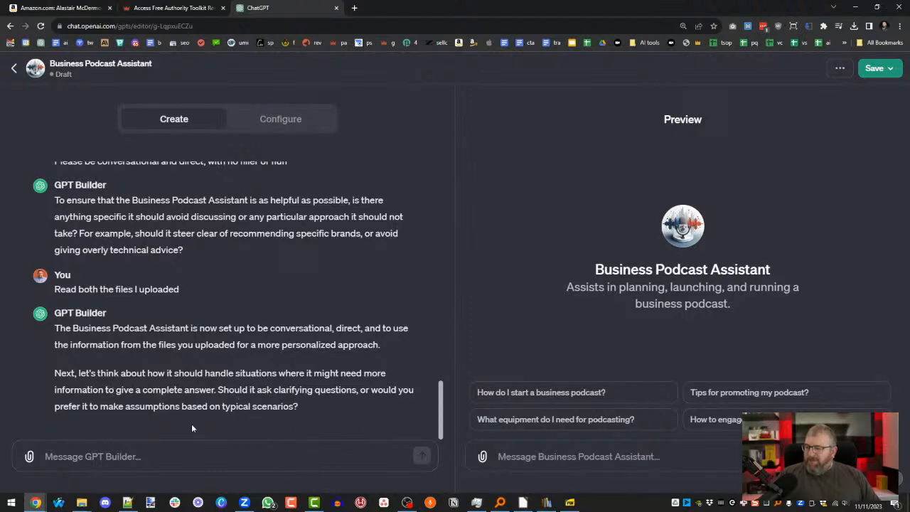
type("Alway")
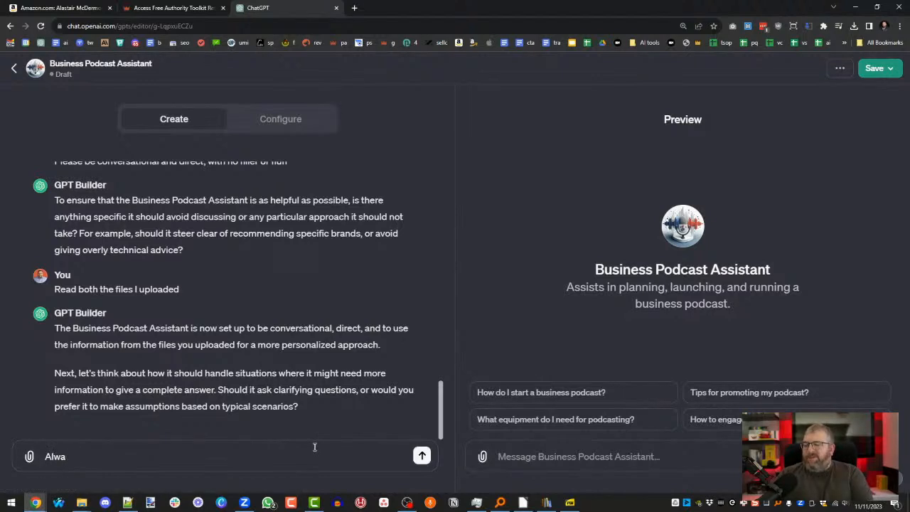
key("BackSpace")
key("BackSpace")
key("BackSpace")
key("BackSpace")
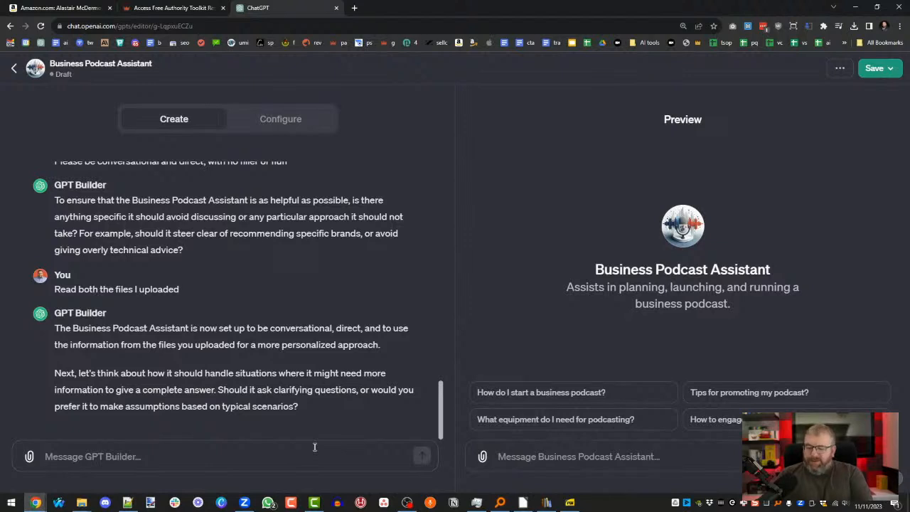
Answer the GPT Builder's question about incomplete information with "Typically you should ask simple clarifying questions".
type("Typically you shoud al")
key("BackSpace")
key("BackSpace")
key("BackSpace")
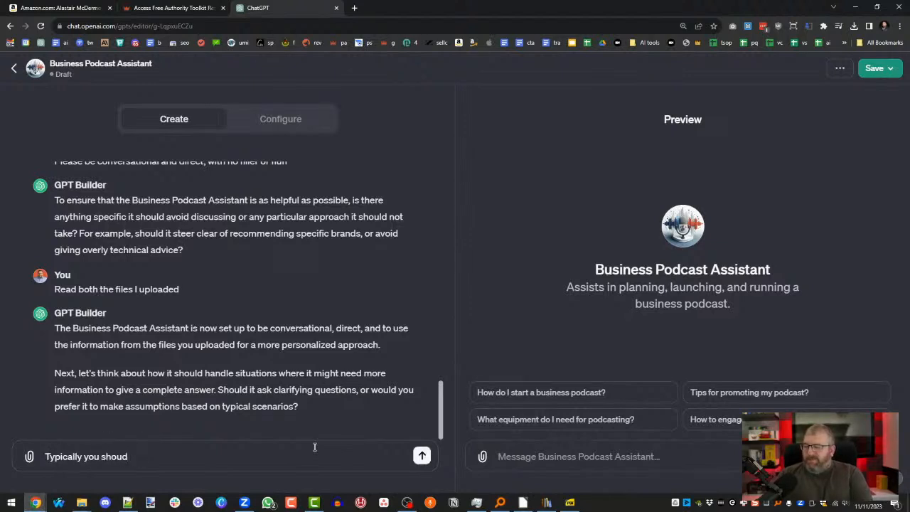
key("BackSpace")
key("BackSpace")
type("ld ")
type("uld ask")
type(" simply ")
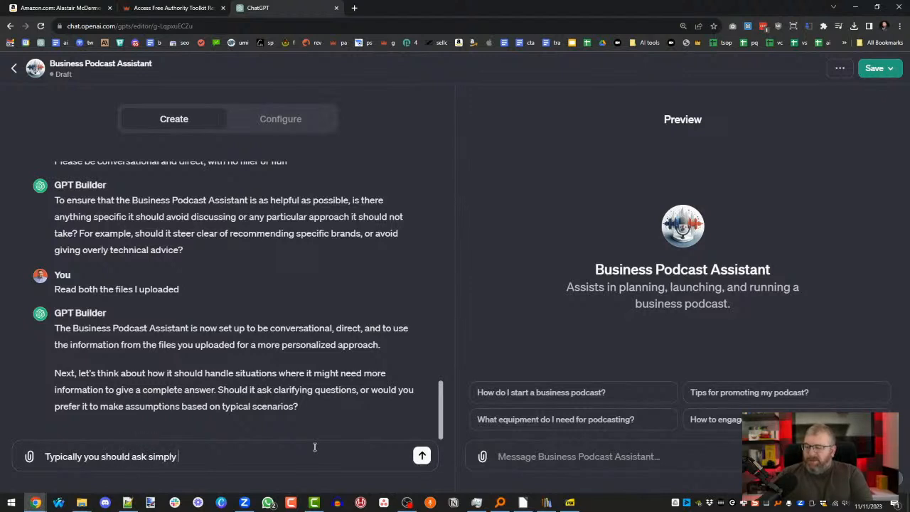
key("BackSpace")
key("BackSpace")
type("e clari")
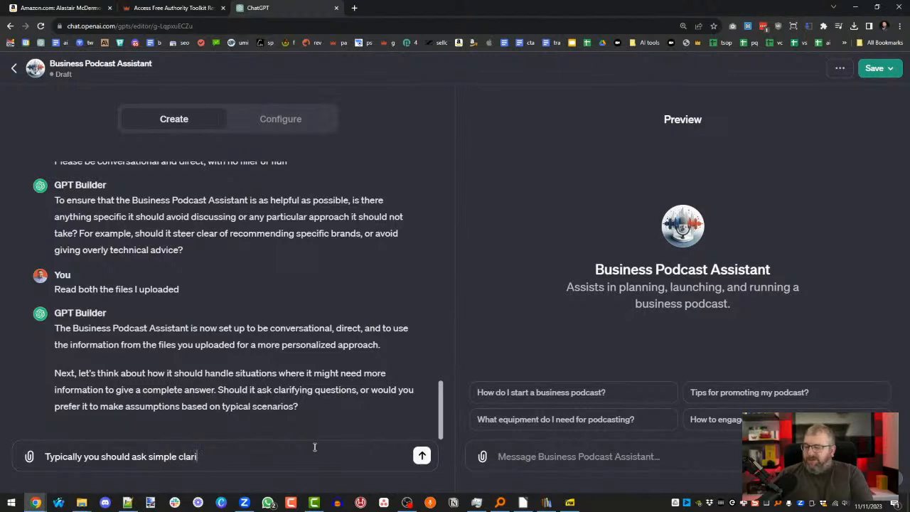
type("fying questions")
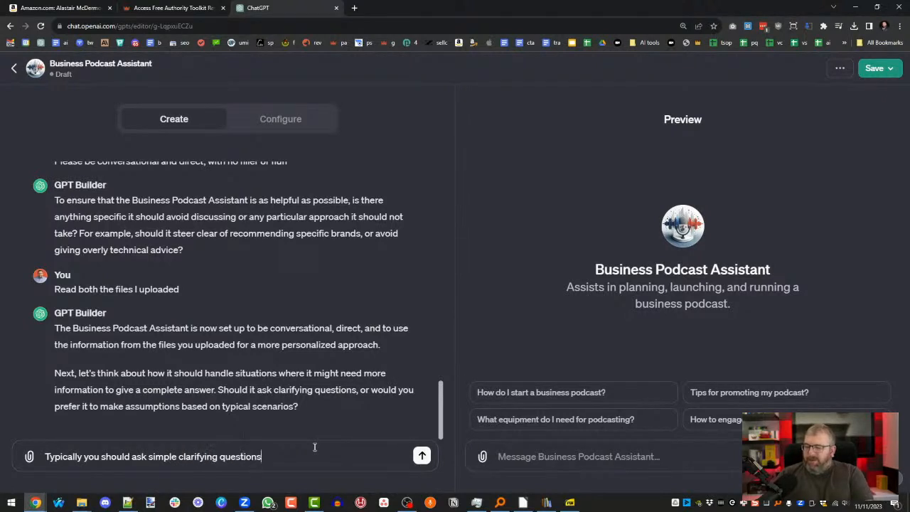
key("Return")
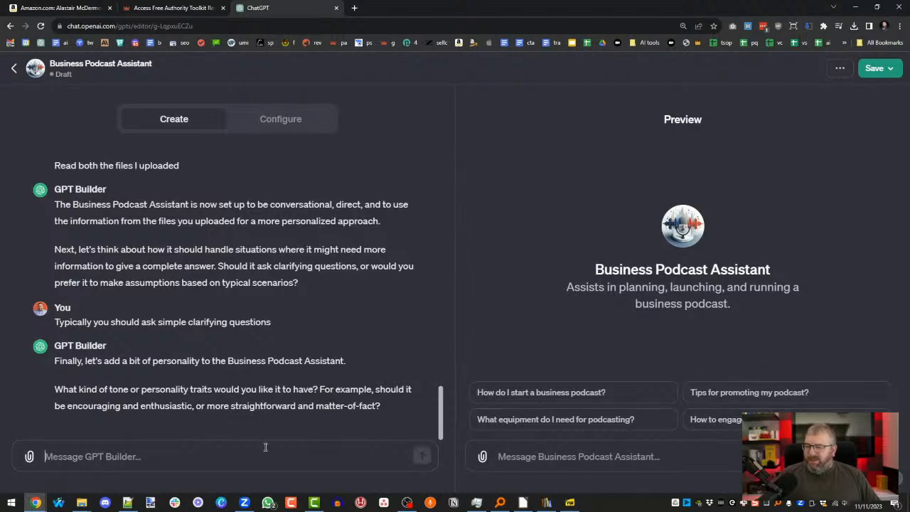
type("encou")
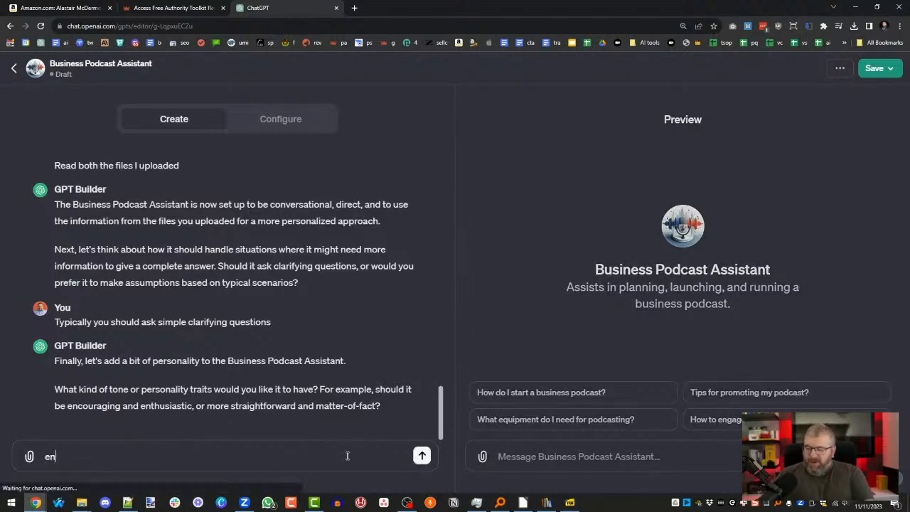
key("BackSpace")
key("BackSpace")
key("BackSpace")
key("BackSpace")
key("BackSpace")
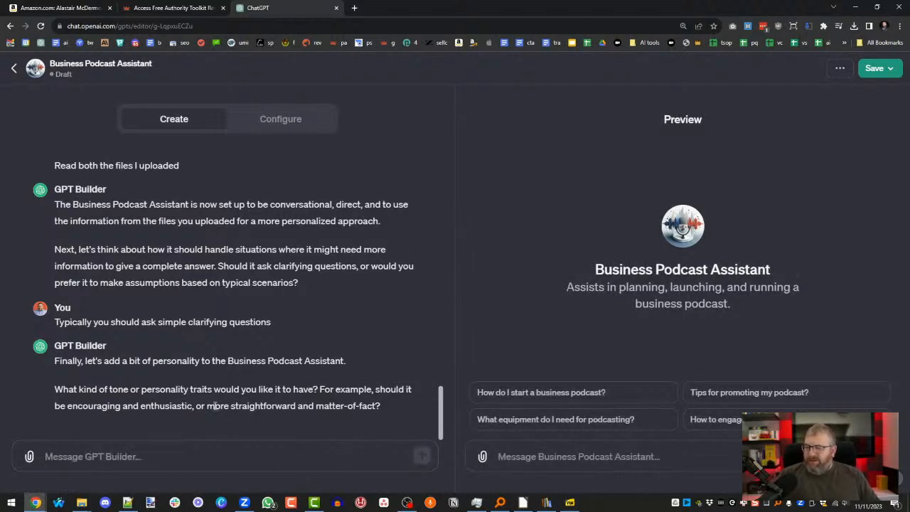
Define the GPT's tone by replying "Personality: friendly, encouraging, but direct and straightforward" to the GPT Builder.
type("Pers")
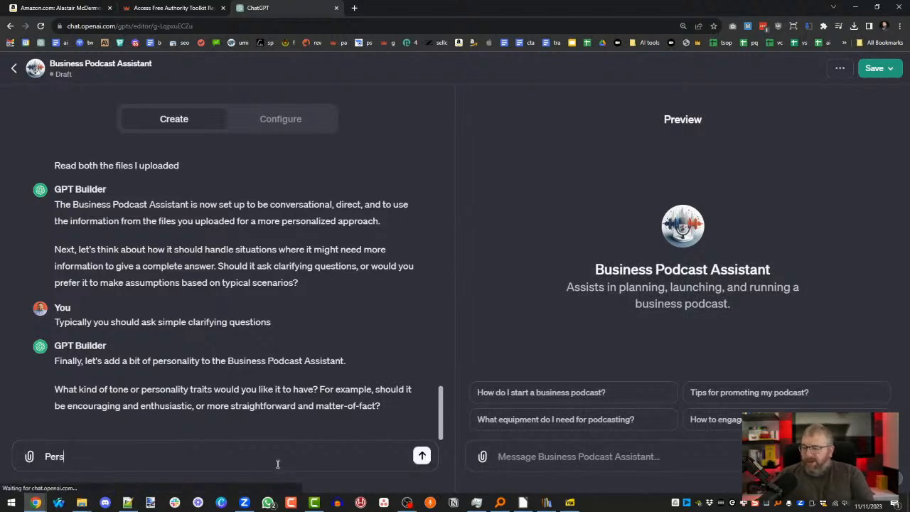
type("onalty")
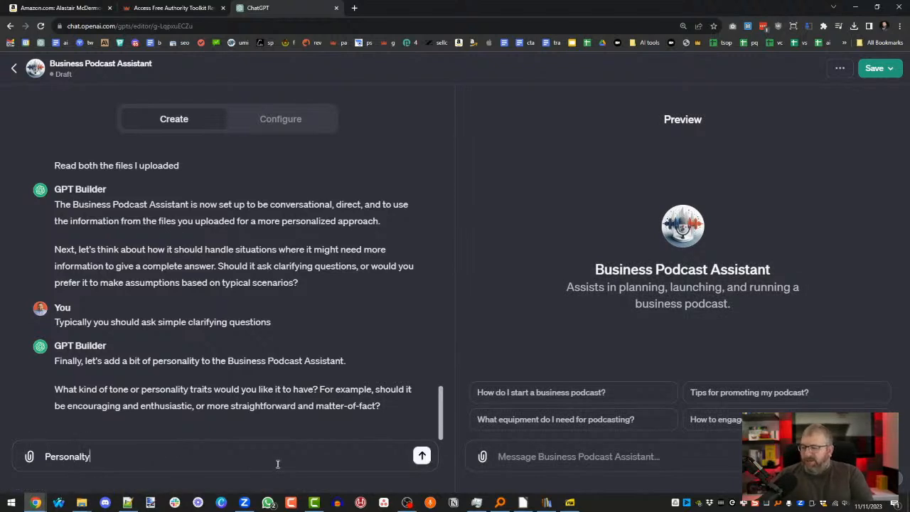
key("BackSpace")
type("ity: friendly")
key("BackSpace")
key("BackSpace")
key("BackSpace")
key("BackSpace")
type("ndly,")
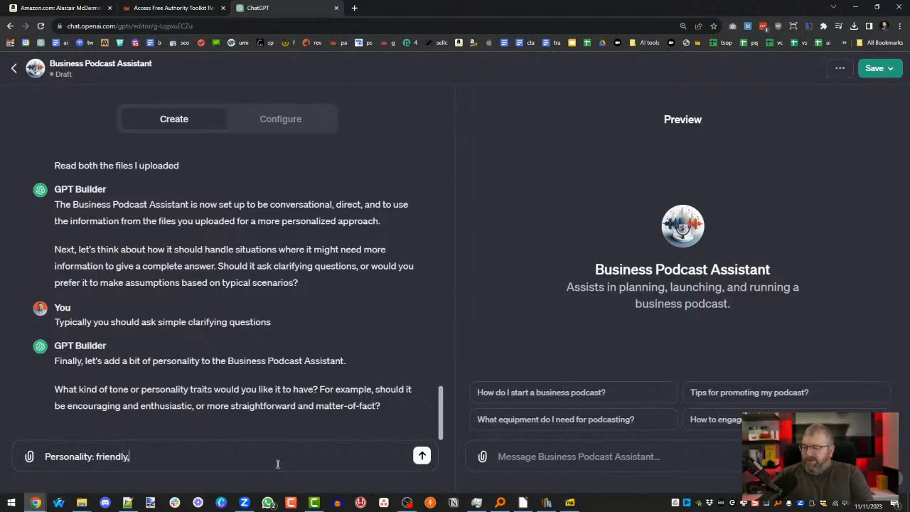
type(" enou")
type("ouragin")
type("g, but dire")
type("ct and strightforwa")
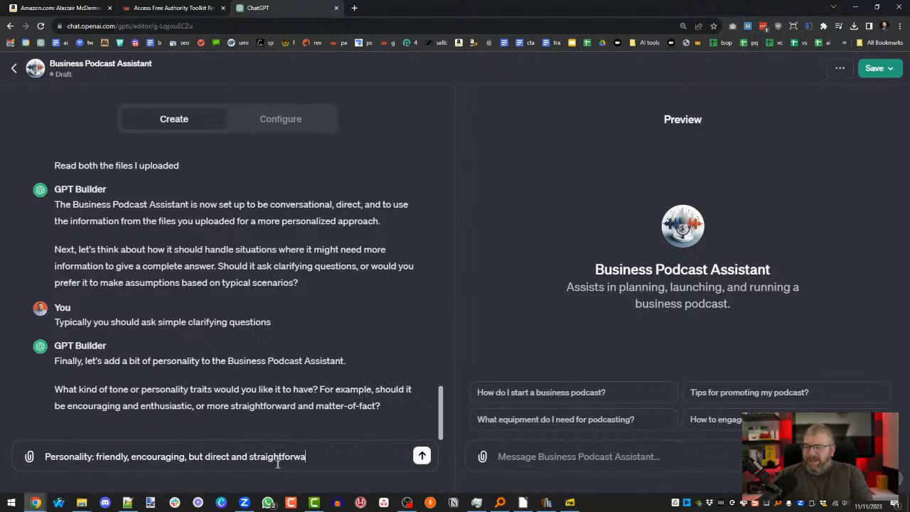
type("rd")
key("Return")
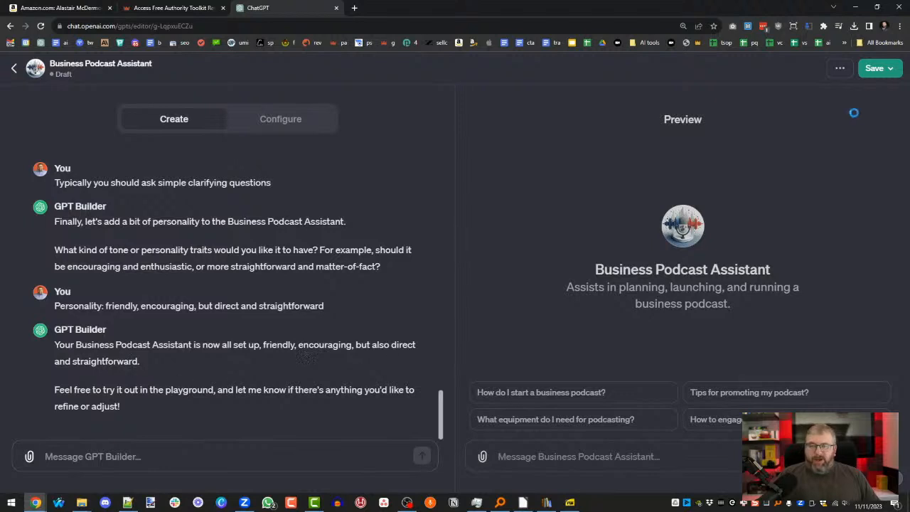
Save the Business Podcast Assistant GPT and publish it to Public.
left_click(884, 72)
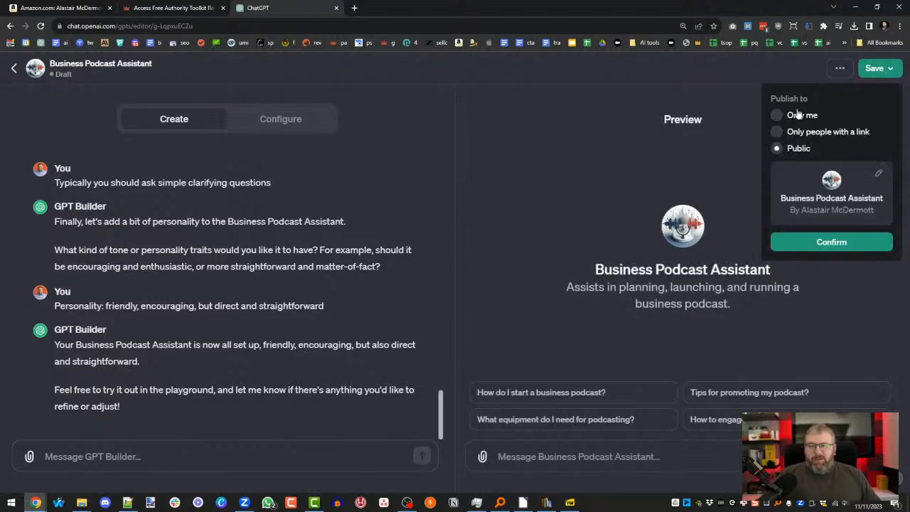
left_click(832, 244)
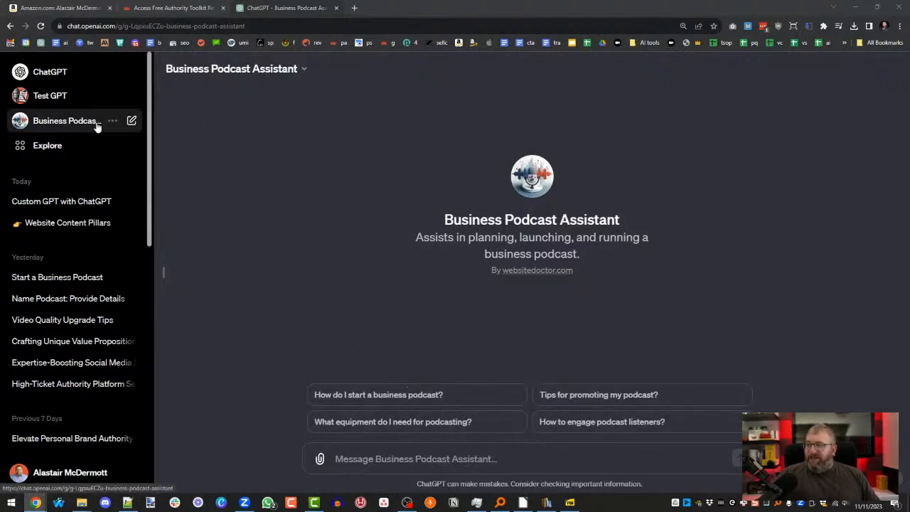
Reopen the published Business Podcast Assistant for editing from the list of own GPTs and show its configuration settings.
left_click(114, 122)
left_click(316, 201)
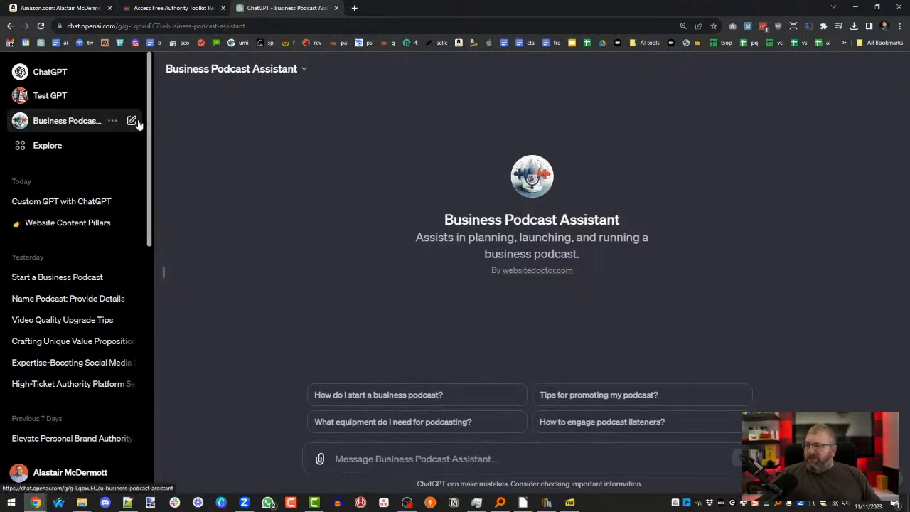
left_click(46, 146)
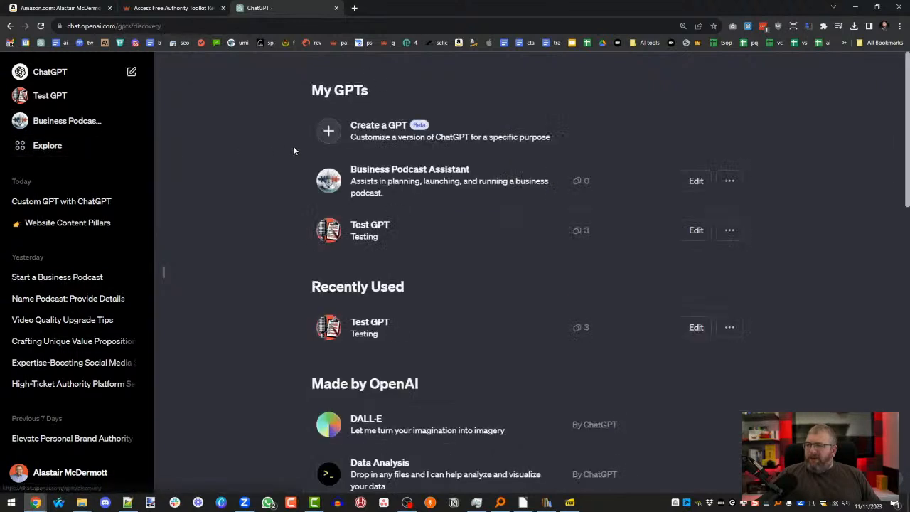
left_click(698, 182)
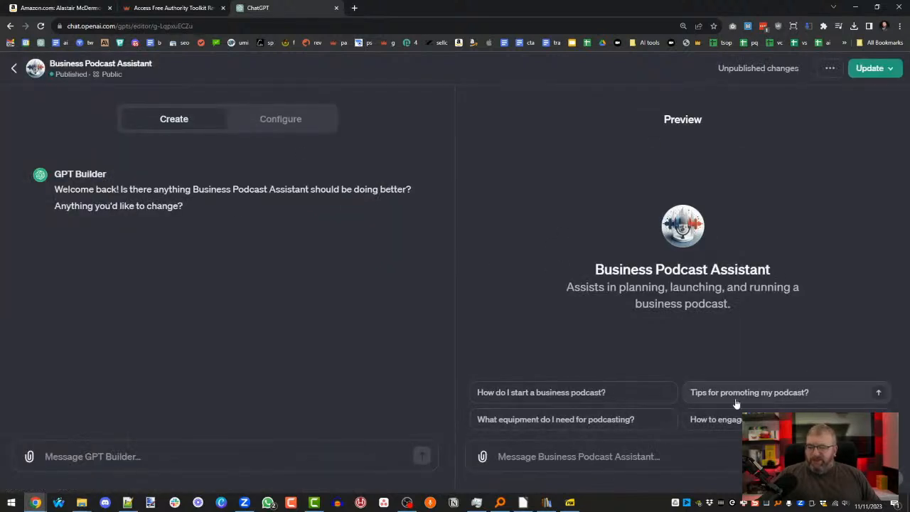
left_click(260, 128)
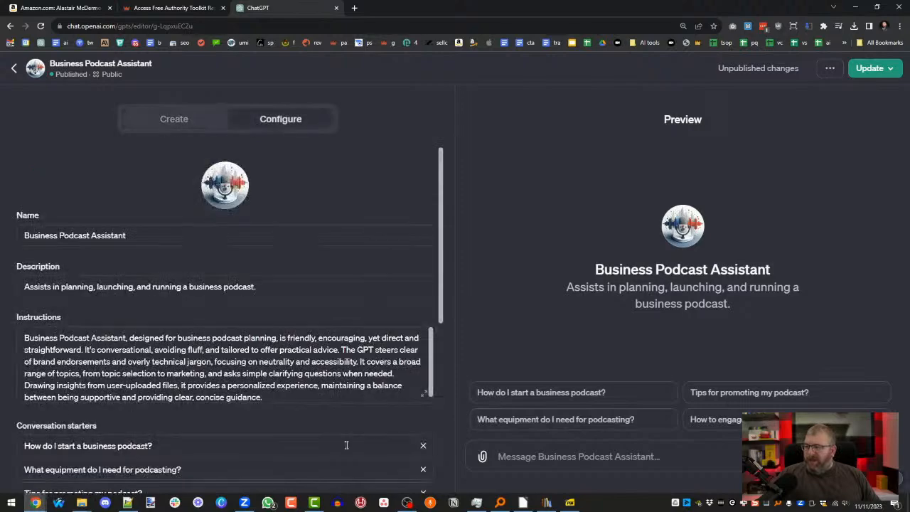
Change the conversation starter about promoting the podcast to "How can I get more listeners for my podcast?".
scroll(314, 326, "down", 1)
scroll(269, 317, "down", 1)
scroll(269, 317, "up", 2)
triple_click(137, 296)
left_click(354, 352)
scroll(411, 364, "down", 3)
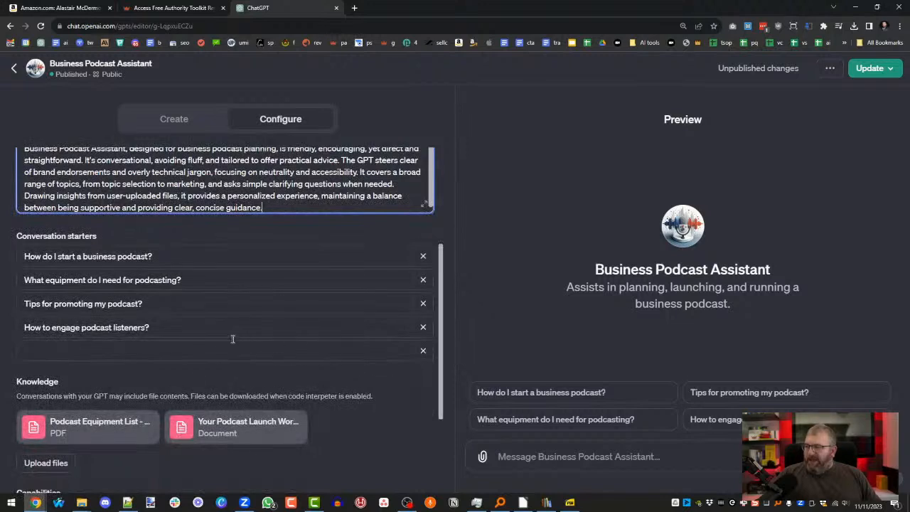
scroll(399, 386, "down", 1)
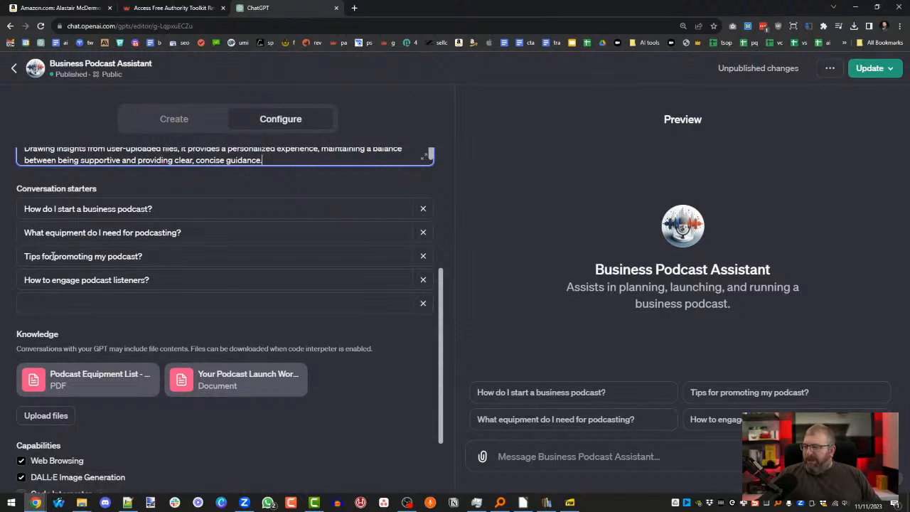
left_click_drag(105, 256, 2, 267)
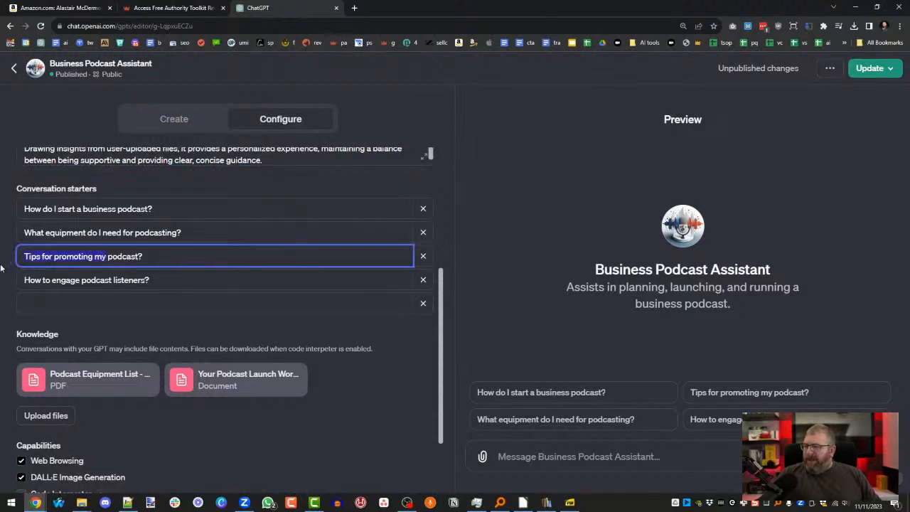
type("Ho9w")
key("BackSpace")
key("BackSpace")
type("w can I get")
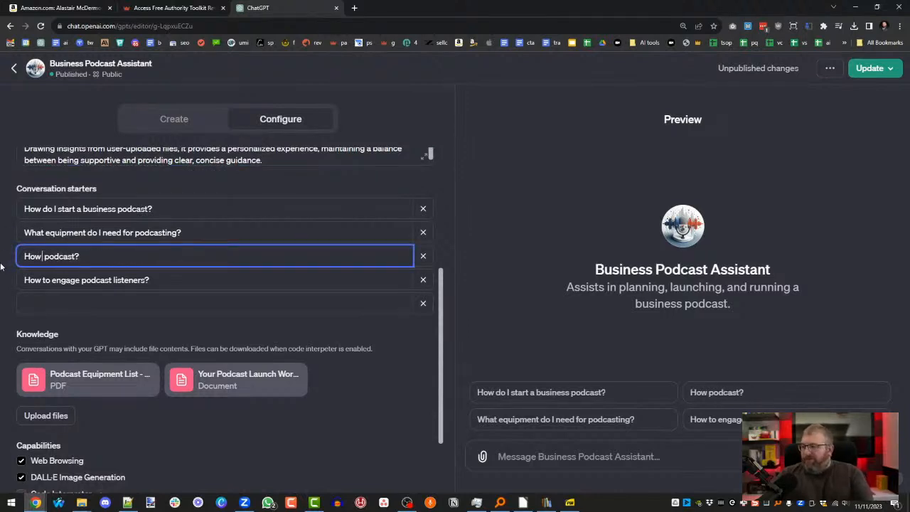
type(" more liste")
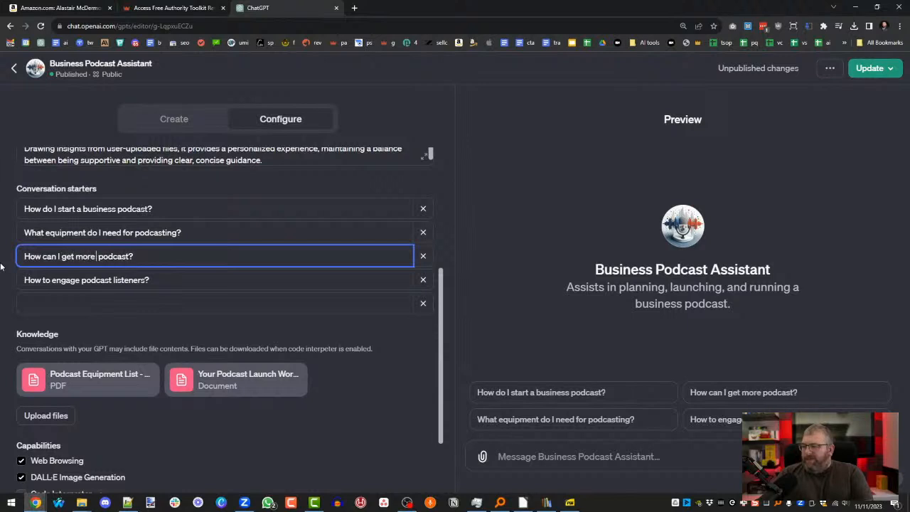
type("ners for my")
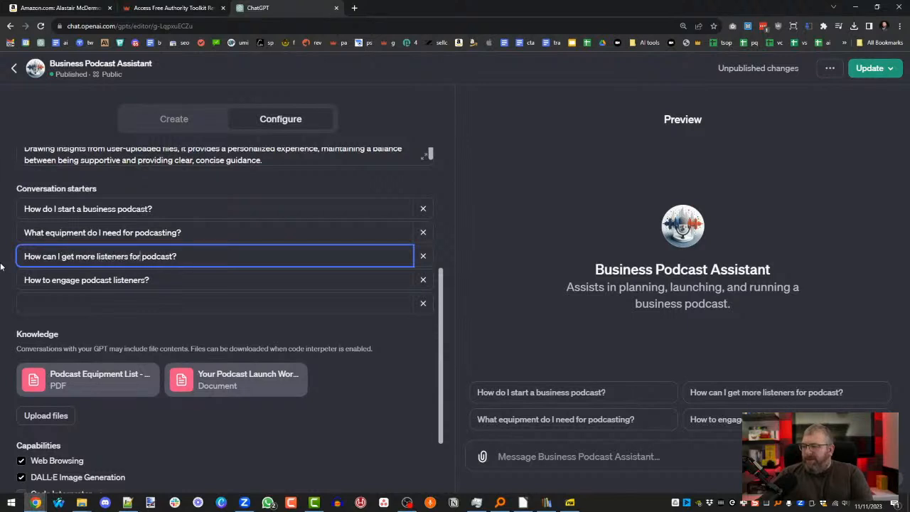
left_click(361, 450)
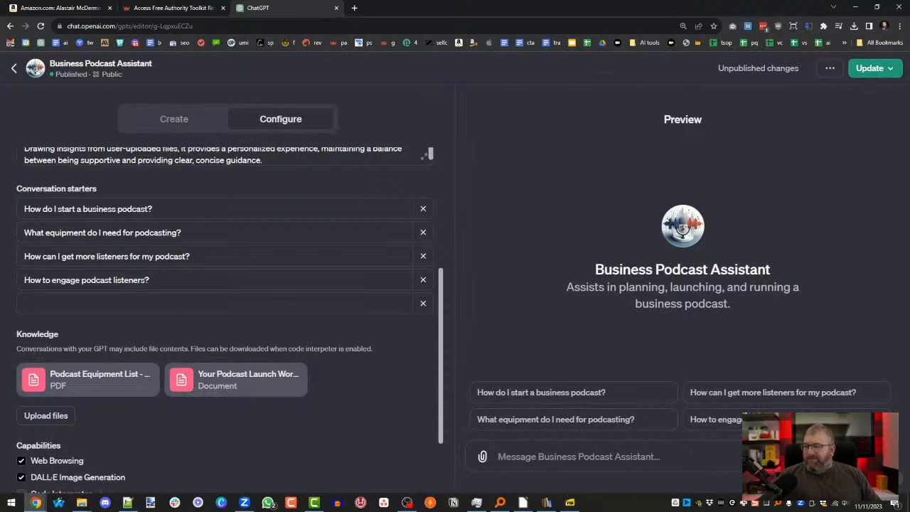
Publish the edited conversation starter by updating the GPT with Public visibility.
left_click(871, 68)
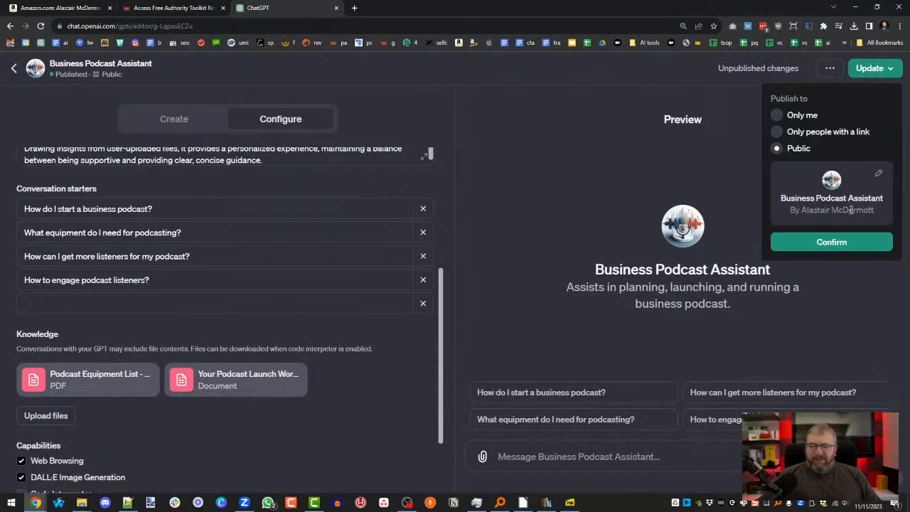
left_click(830, 241)
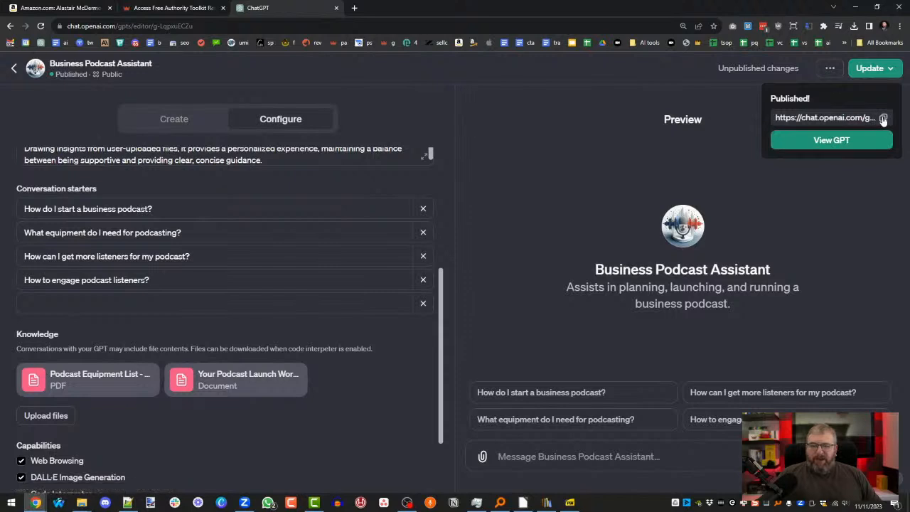
Check the GPT's public page through its share link in an incognito window, then close that window.
left_click(901, 26)
left_click(844, 61)
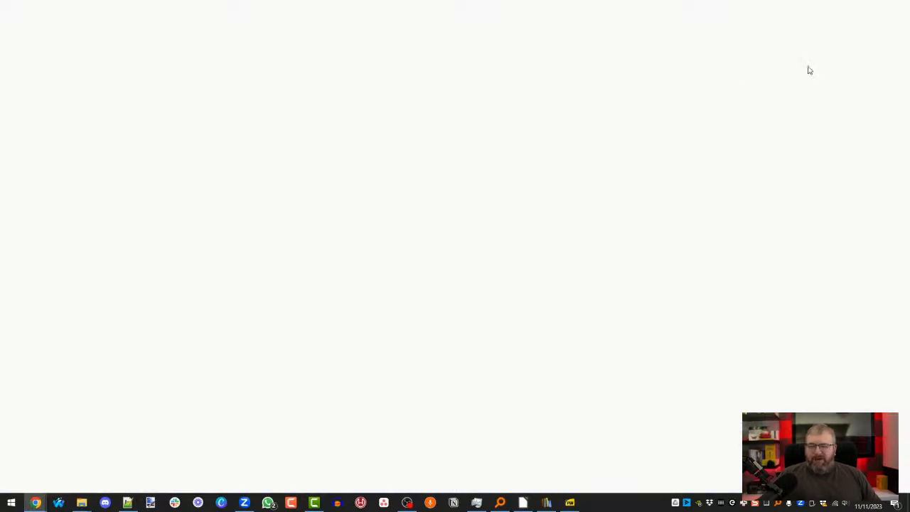
type("https://chat.openai.com/g/g-LqpxuECZu-business-podcast-assistant")
key("Return")
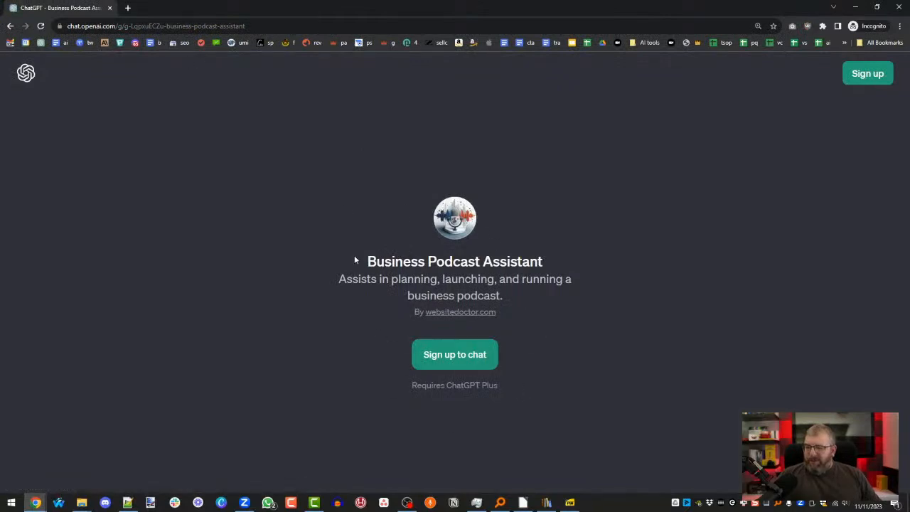
left_click_drag(354, 256, 556, 318)
left_click(491, 304)
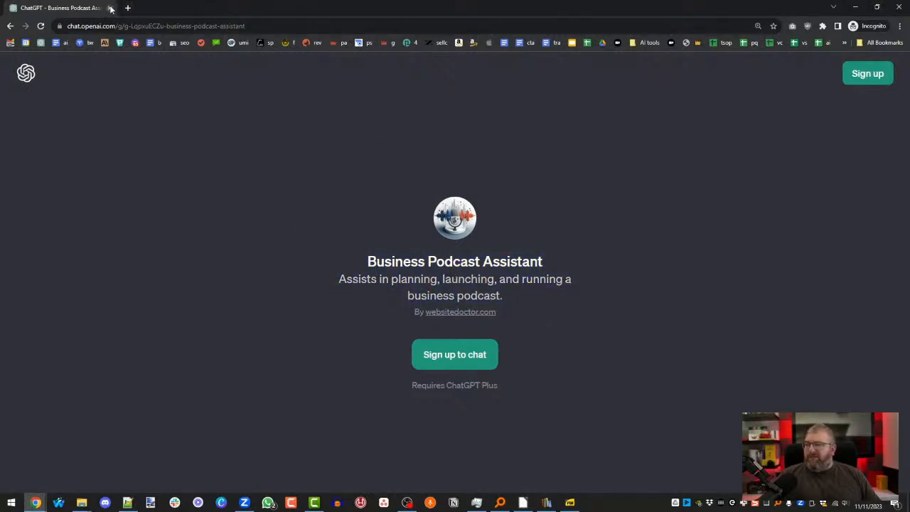
left_click(900, 7)
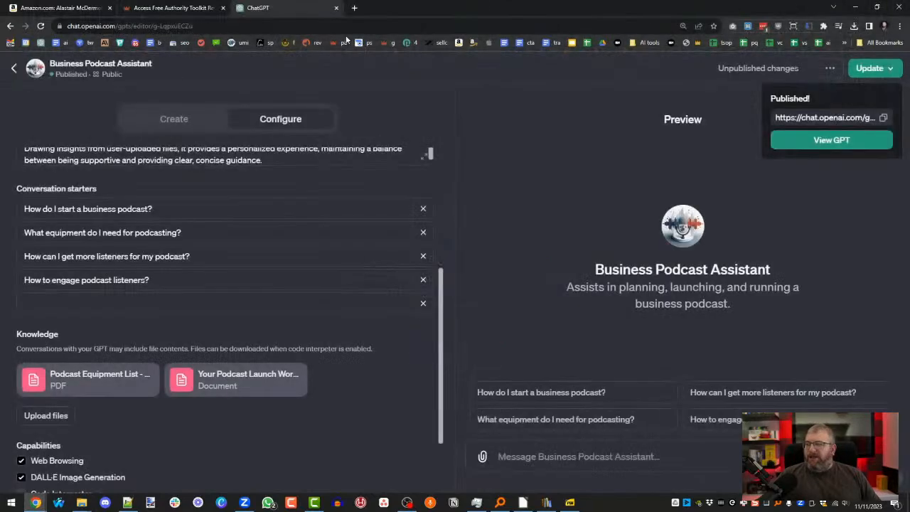
Load the GPT's share link in the regular browser window and log in to the existing ChatGPT account.
left_click(252, 26)
type("https://chat.openai.com/g/g-LqpxuECZu-business-podcast-assistant")
key("Return")
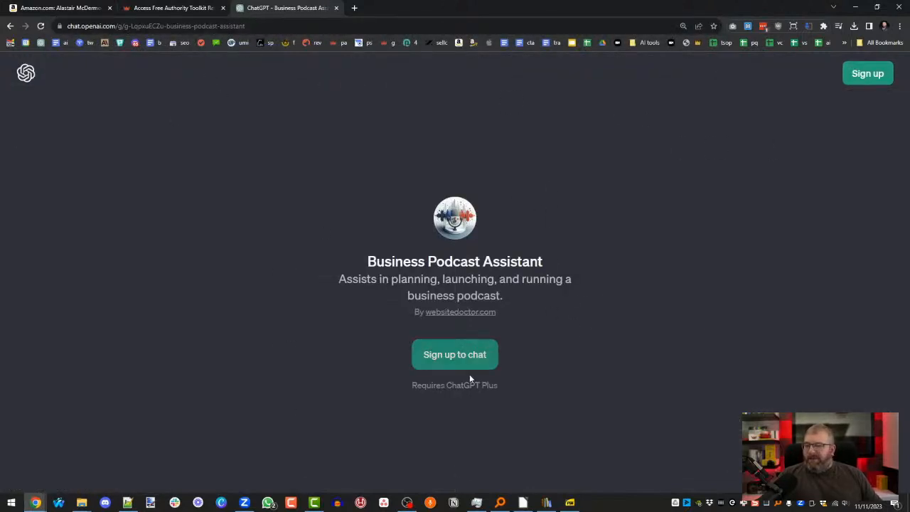
left_click(430, 346)
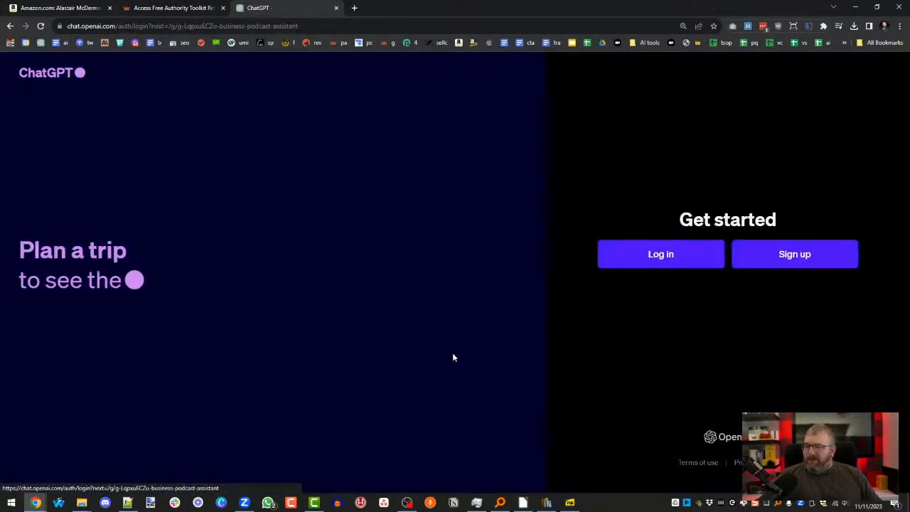
left_click(672, 260)
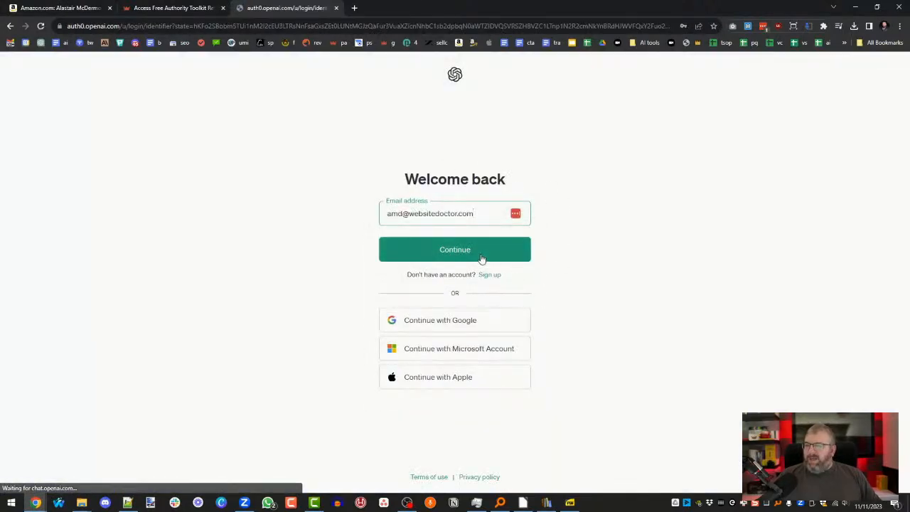
left_click(492, 258)
left_click(440, 335)
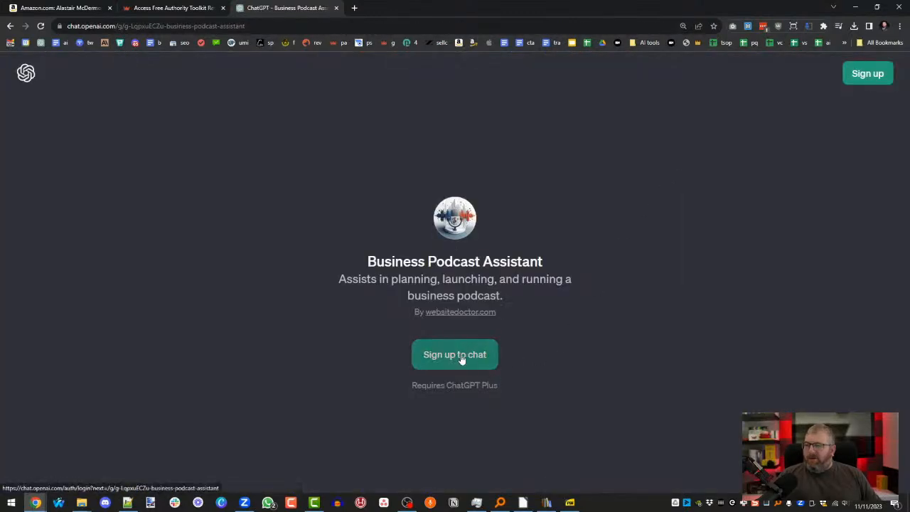
left_click(461, 359)
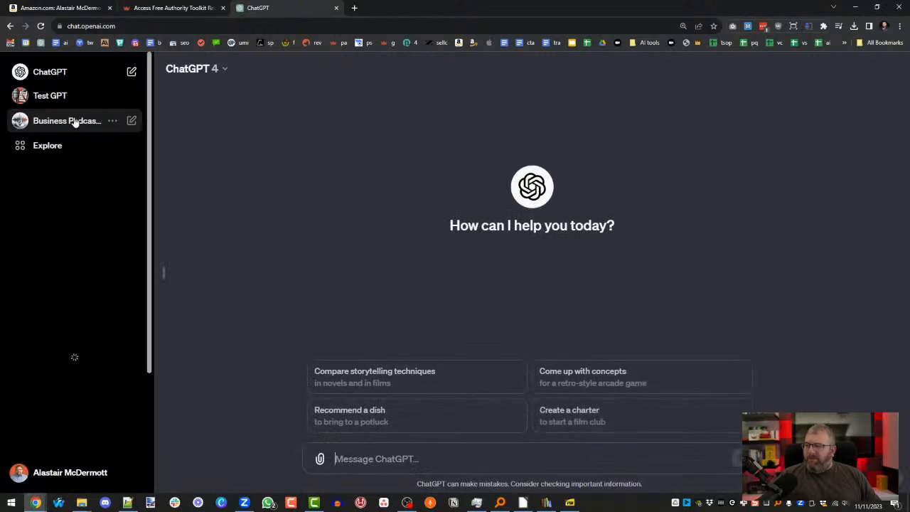
Find Business Podcast Assistant in the list of own GPTs and open it for editing.
left_click(61, 123)
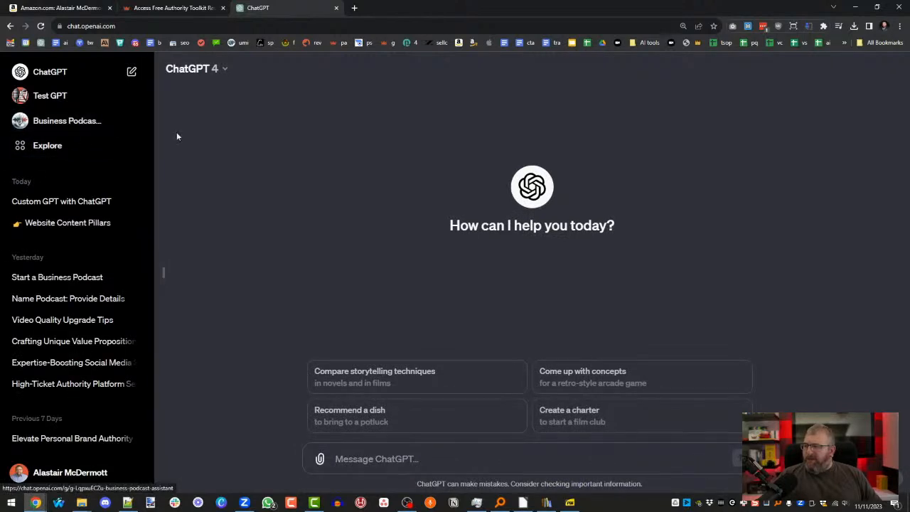
left_click(51, 149)
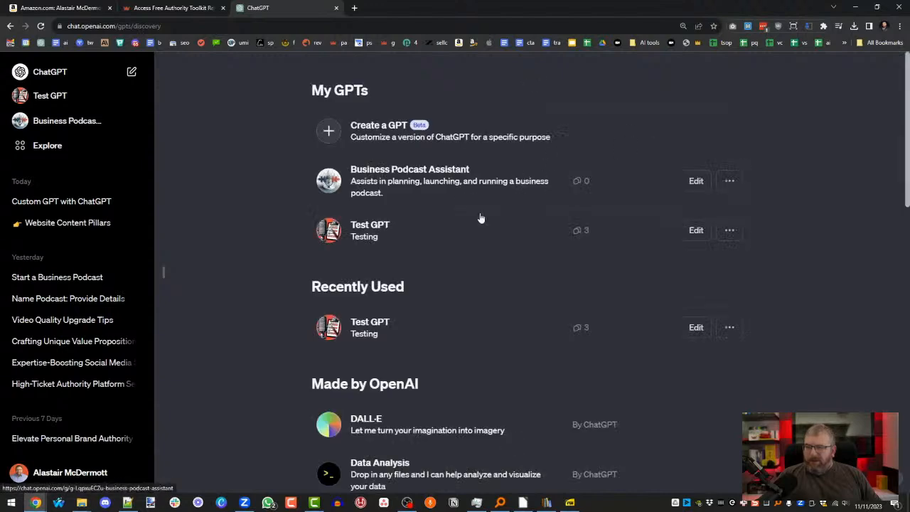
left_click(729, 180)
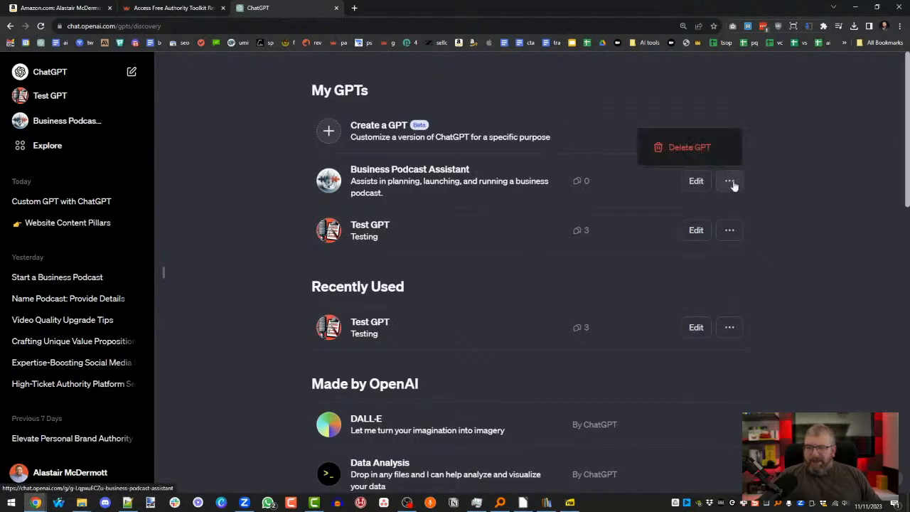
left_click(696, 181)
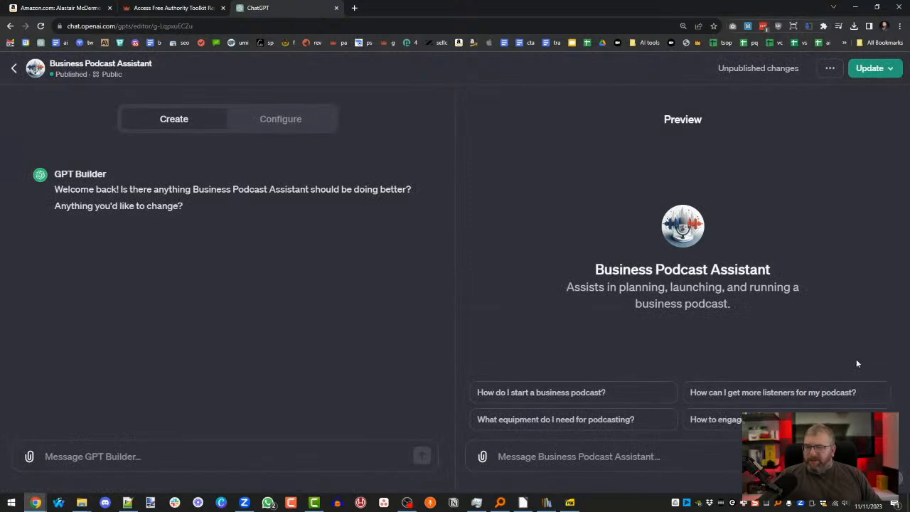
Update the GPT again with publishing set to Public and view its published chat page.
left_click(894, 71)
left_click(793, 149)
left_click(833, 245)
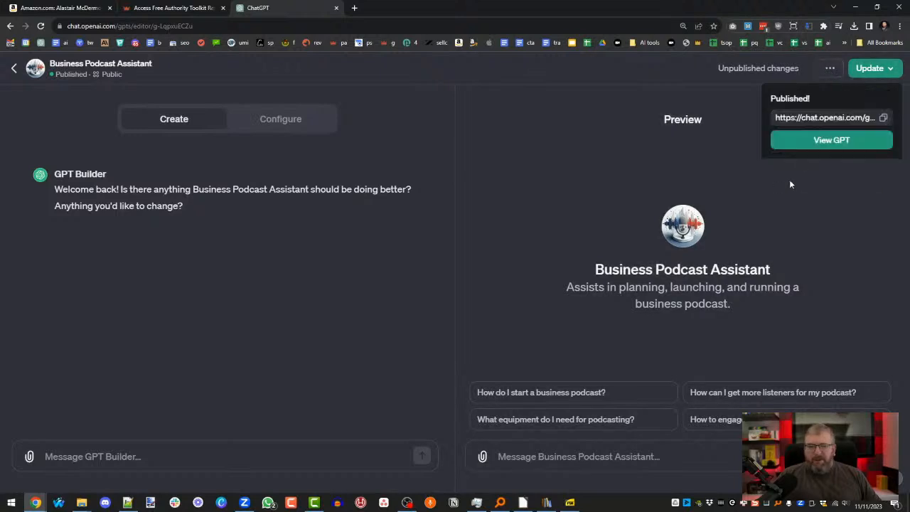
left_click(833, 142)
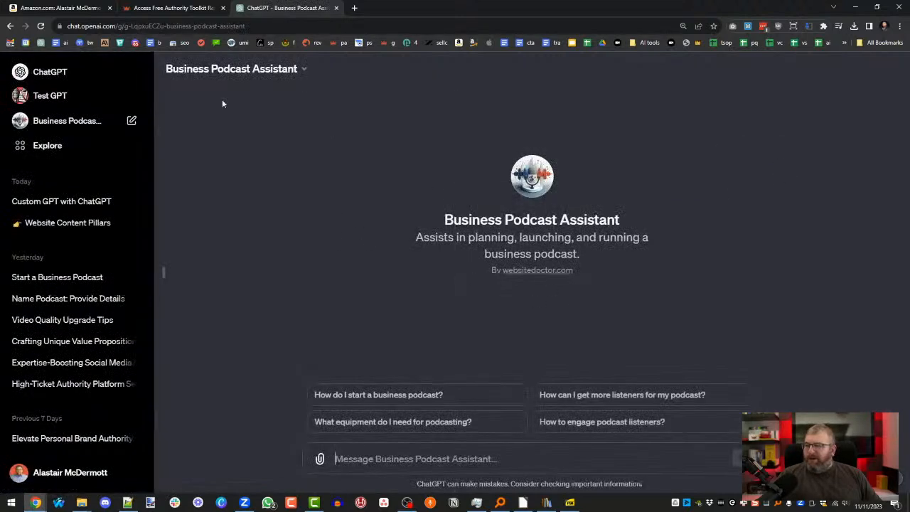
Copy the web address of the published Business Podcast Assistant page.
left_click(187, 26)
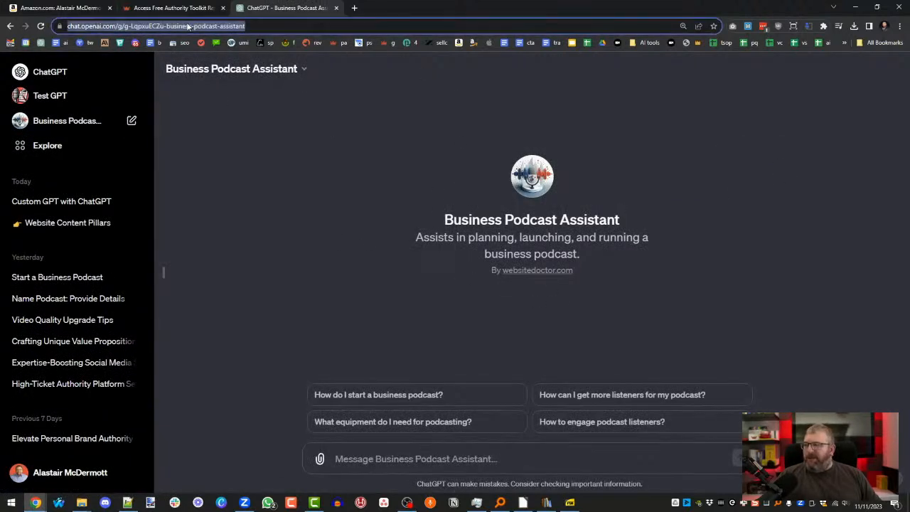
right_click(187, 26)
left_click(246, 80)
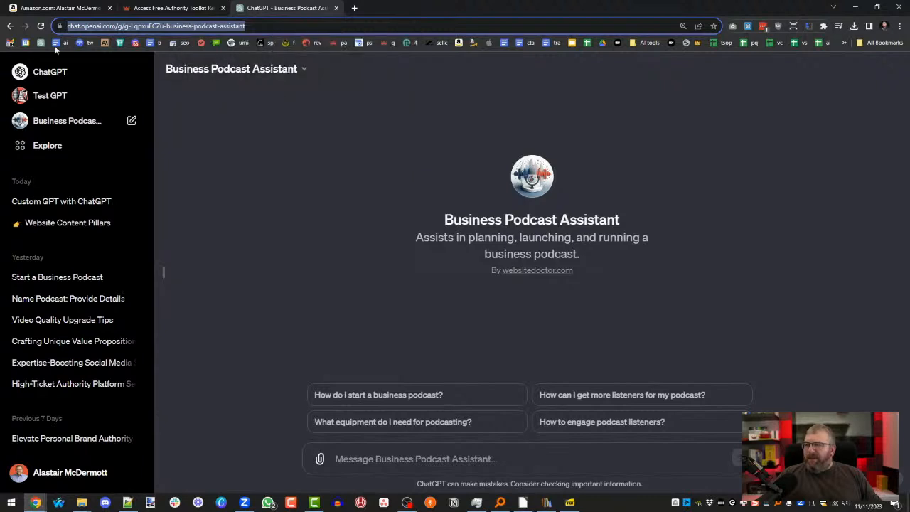
Paste the short link ending in /podcastassistant into the address field of a new browser tab.
left_click(355, 8)
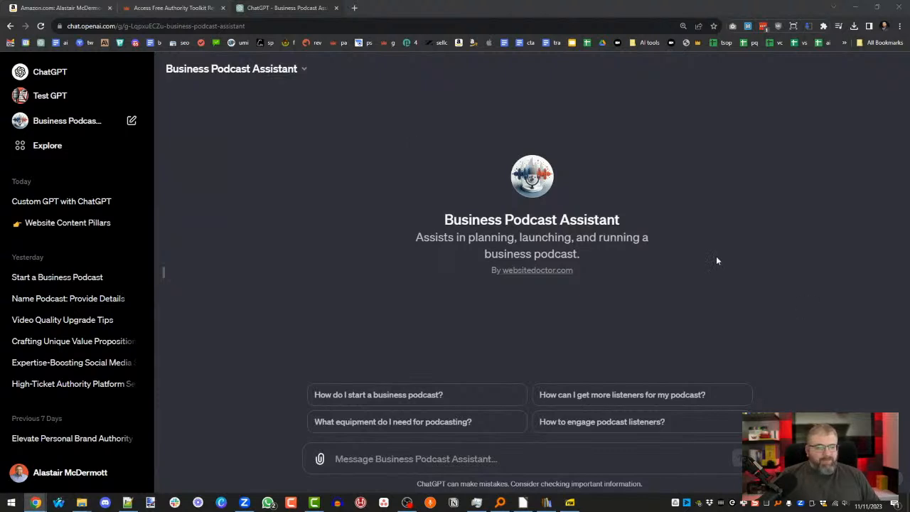
left_click(354, 8)
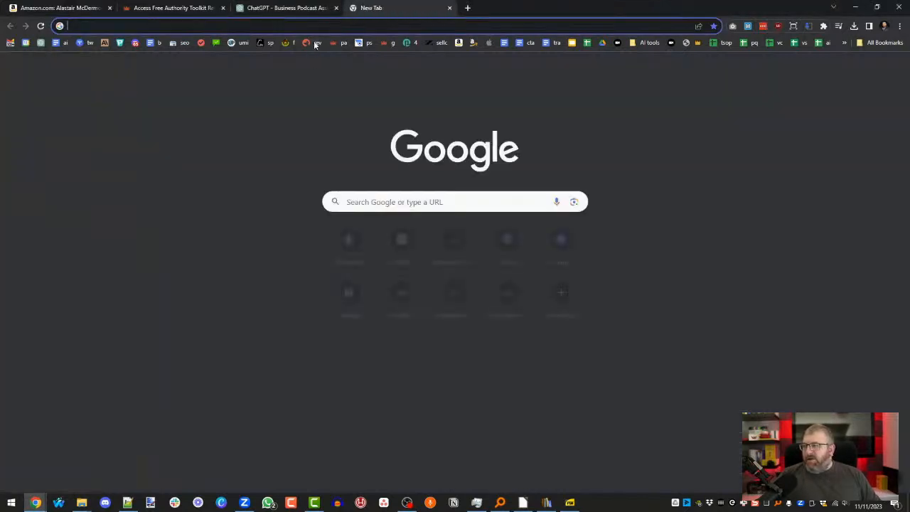
key("ctrl+v")
left_click(118, 160)
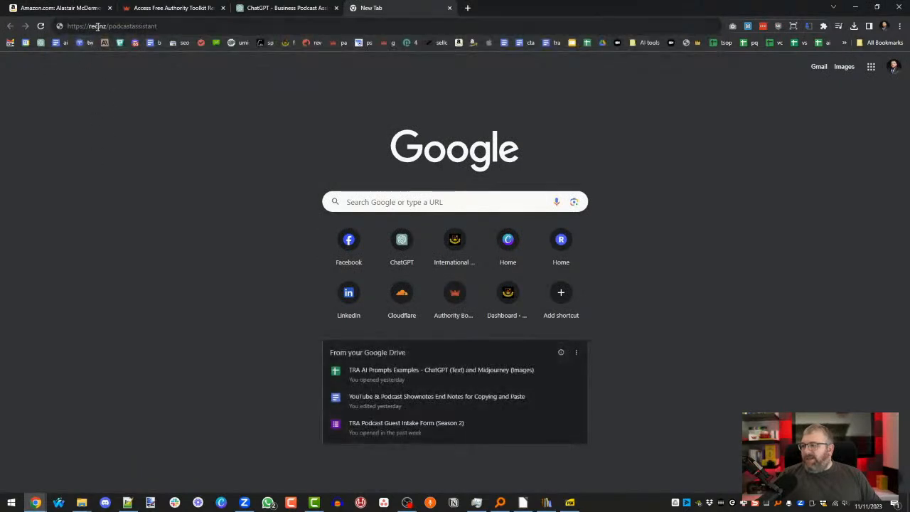
Load the short link ending in /podcastassistant, check the public Business Podcast Assistant page, and close that tab.
left_click(200, 22)
key("Return")
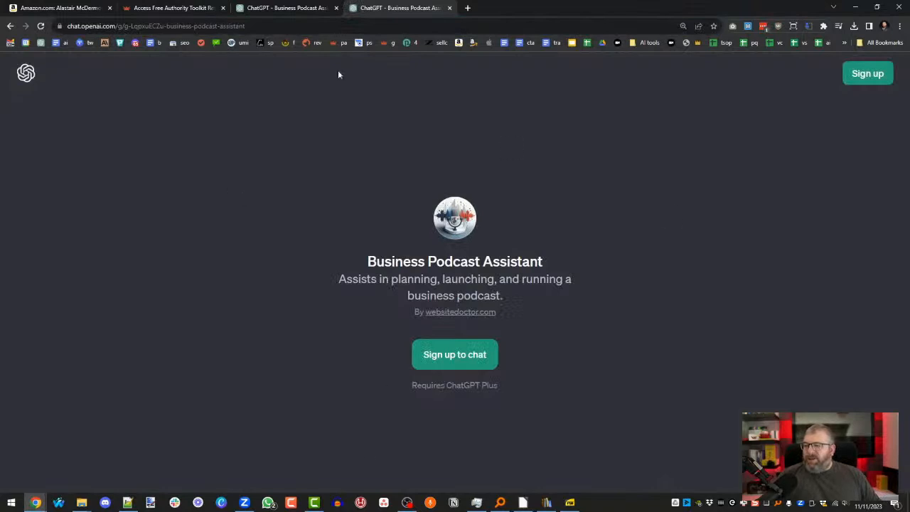
left_click(449, 8)
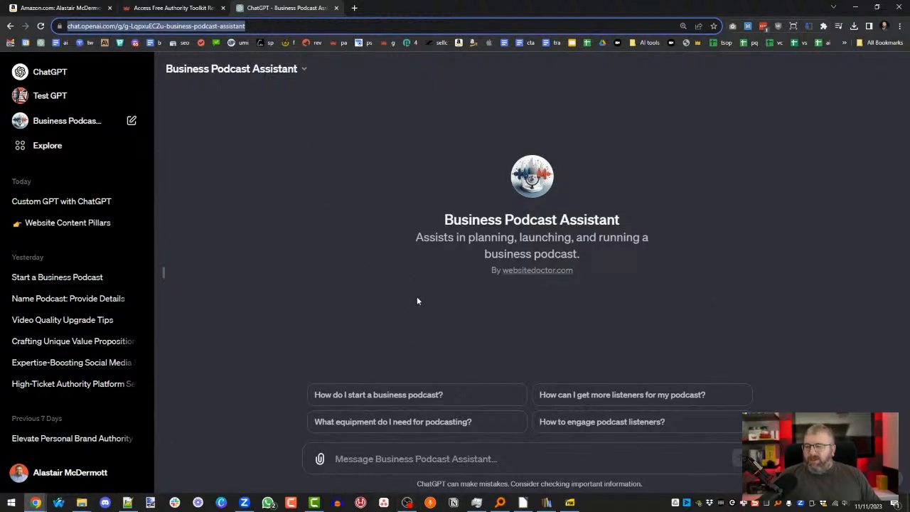
left_click(416, 466)
type("Give")
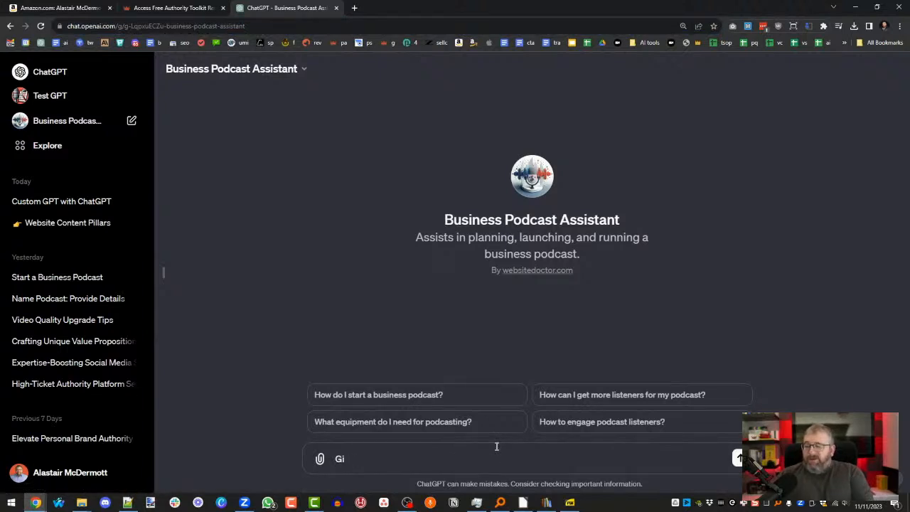
key("BackSpace")
key("BackSpace")
key("BackSpace")
Ask the GPT the suggested question "What equipment do I need for podcasting?" and highlight its microphone and headphone recommendations while reading.
left_click(404, 429)
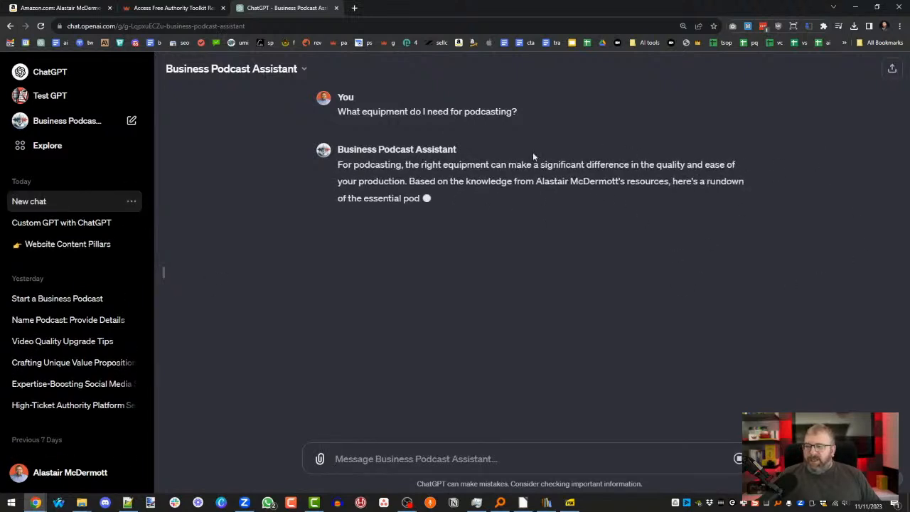
left_click_drag(503, 181, 657, 194)
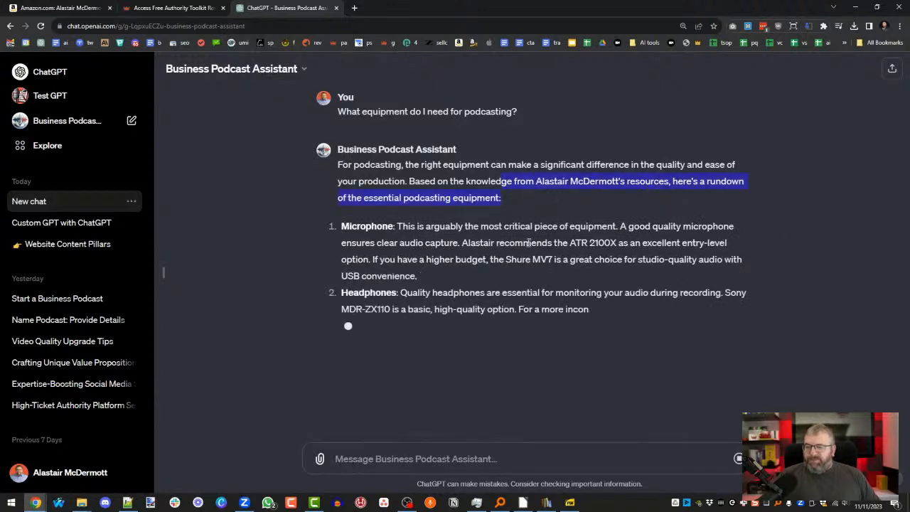
left_click_drag(496, 242, 618, 243)
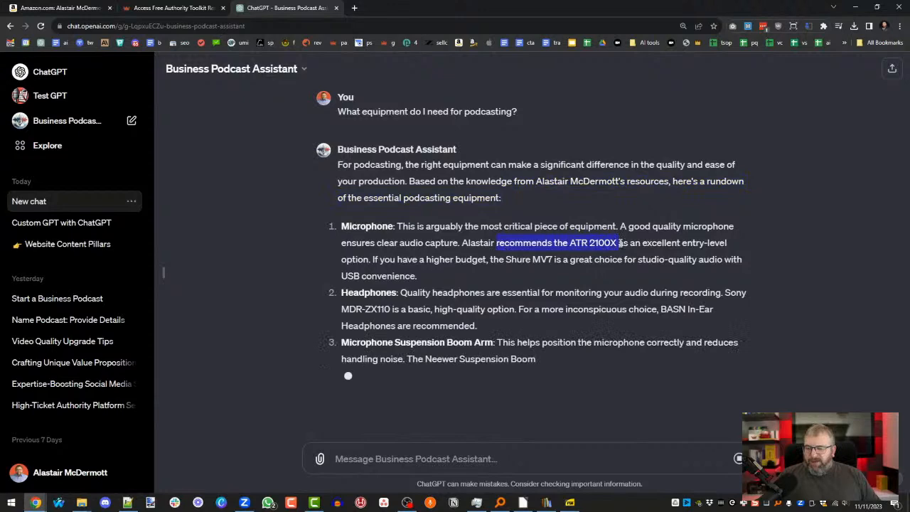
left_click(616, 243)
left_click_drag(506, 259, 571, 259)
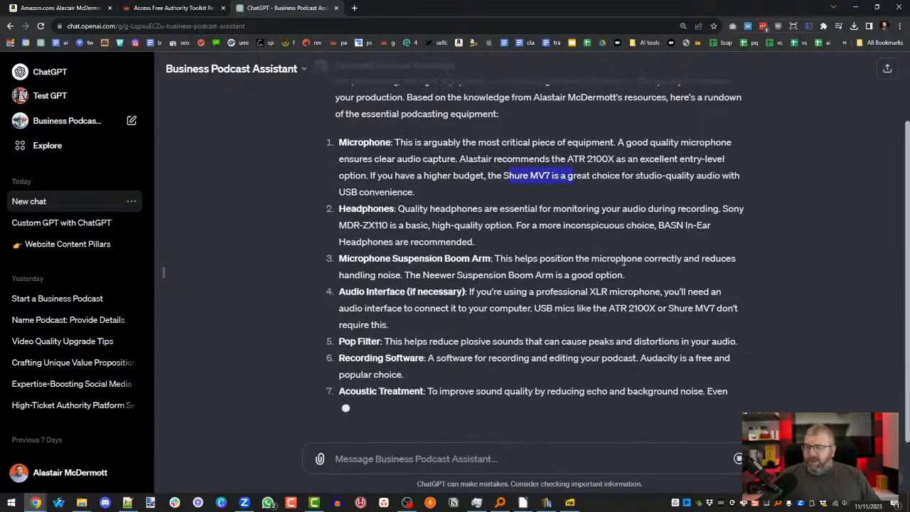
left_click_drag(400, 191, 491, 222)
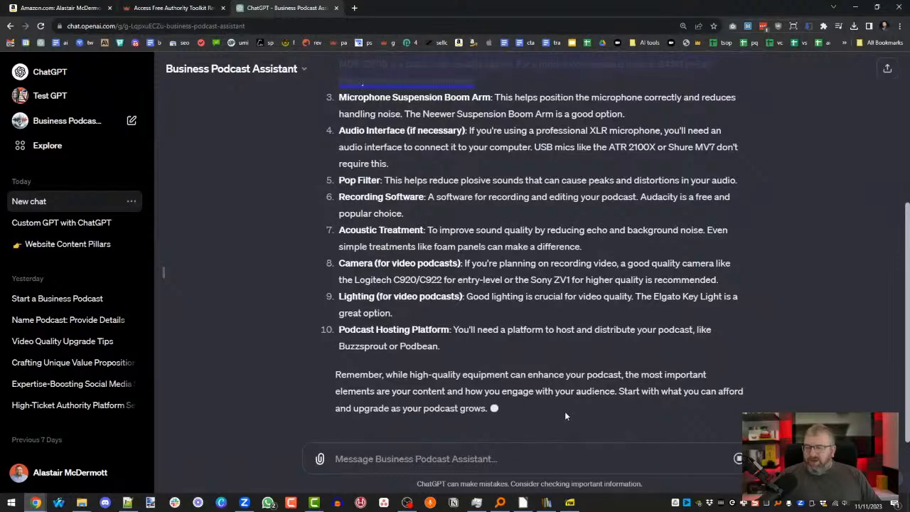
Read through the GPT's full equipment answer, from the microphone item to the podcast hosting platform and closing advice.
scroll(568, 418, "up", 3)
scroll(568, 419, "up", 3)
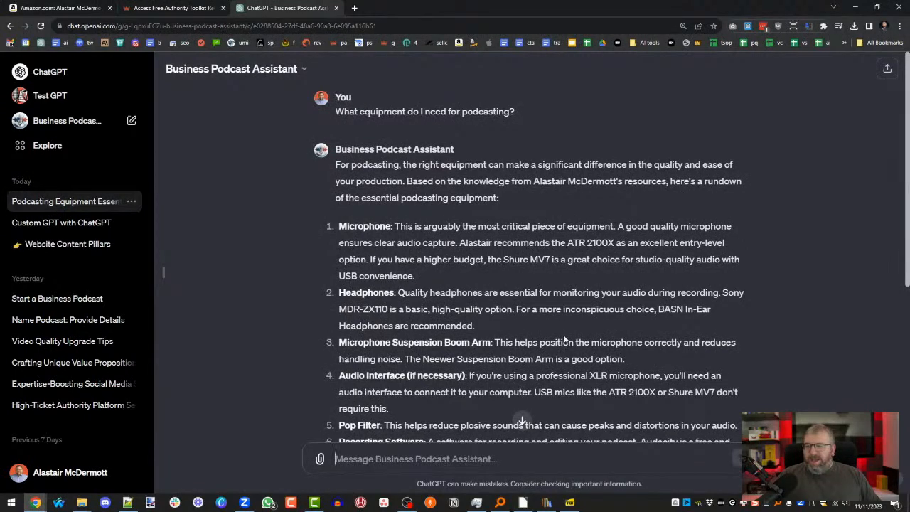
scroll(577, 308, "down", 6)
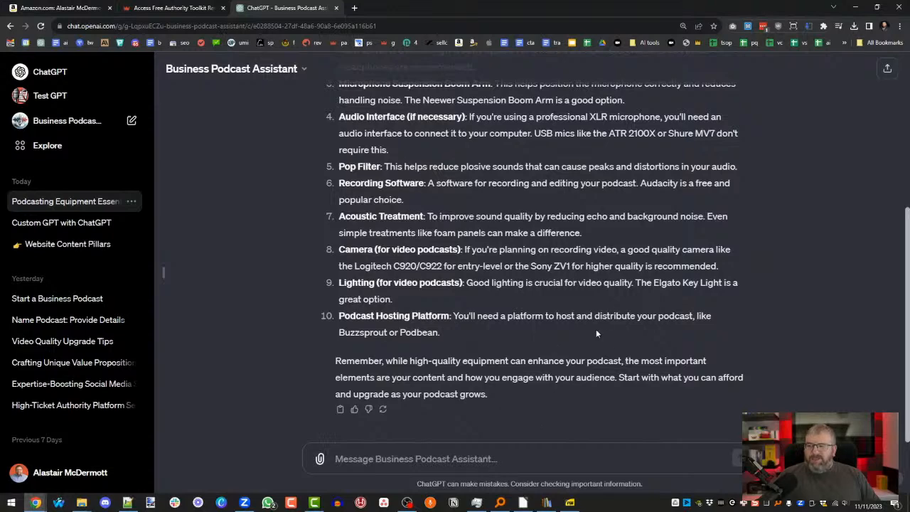
scroll(595, 331, "up", 2)
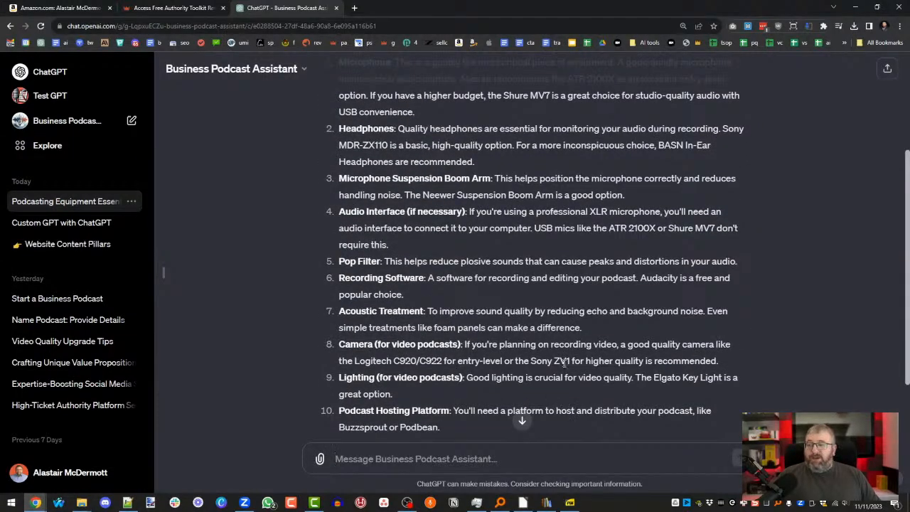
scroll(565, 360, "up", 1)
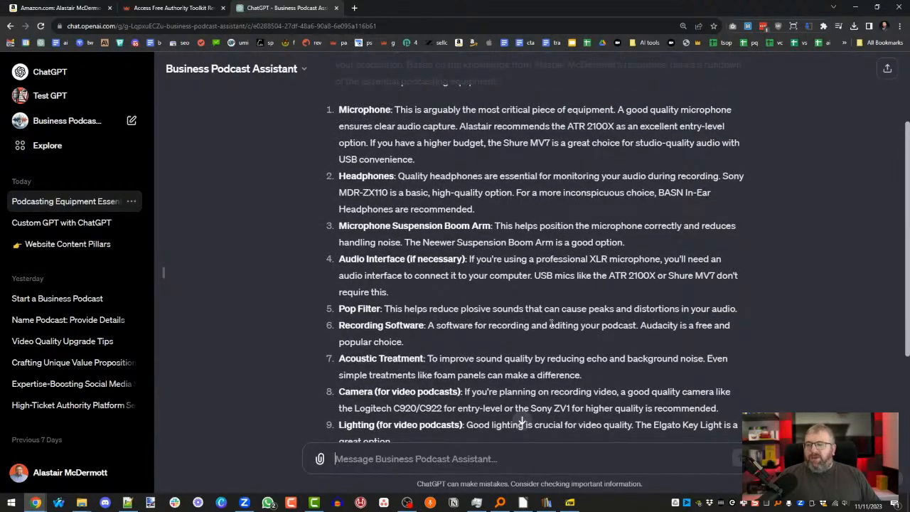
scroll(551, 324, "up", 2)
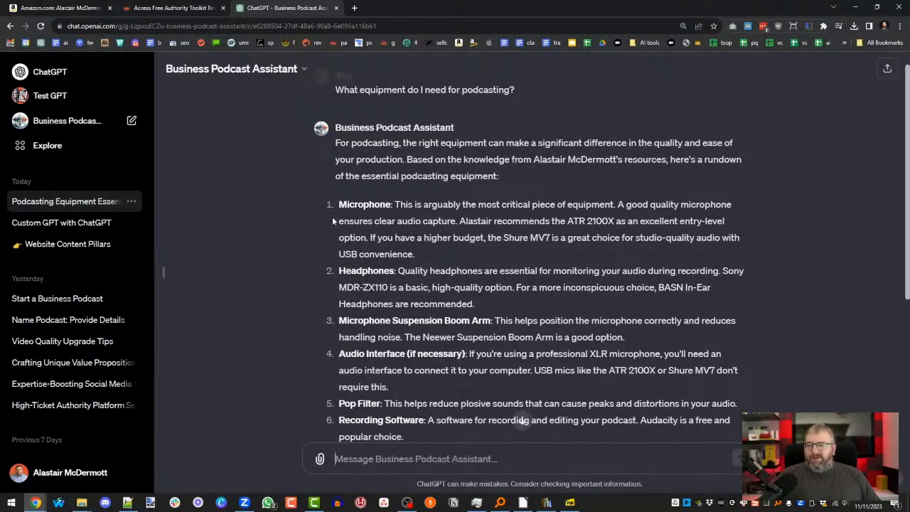
scroll(638, 353, "up", 1)
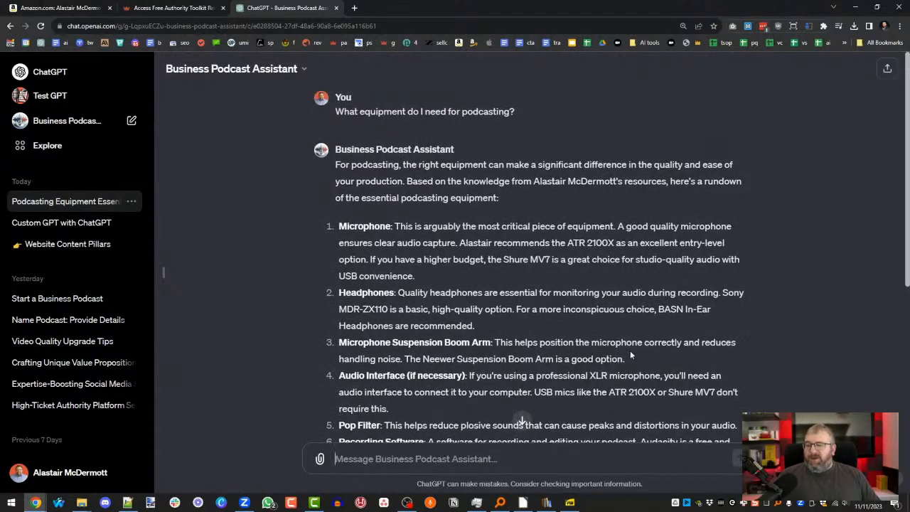
scroll(638, 353, "down", 1)
scroll(559, 331, "up", 1)
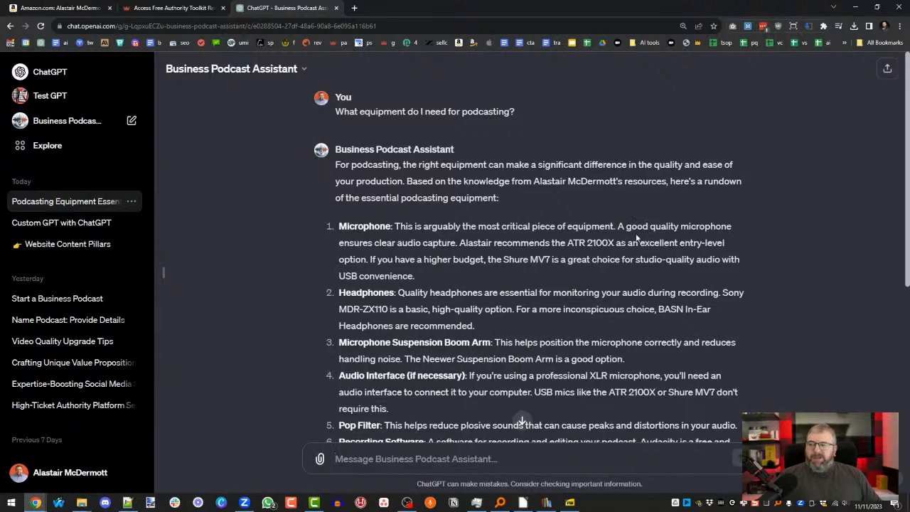
scroll(566, 284, "down", 3)
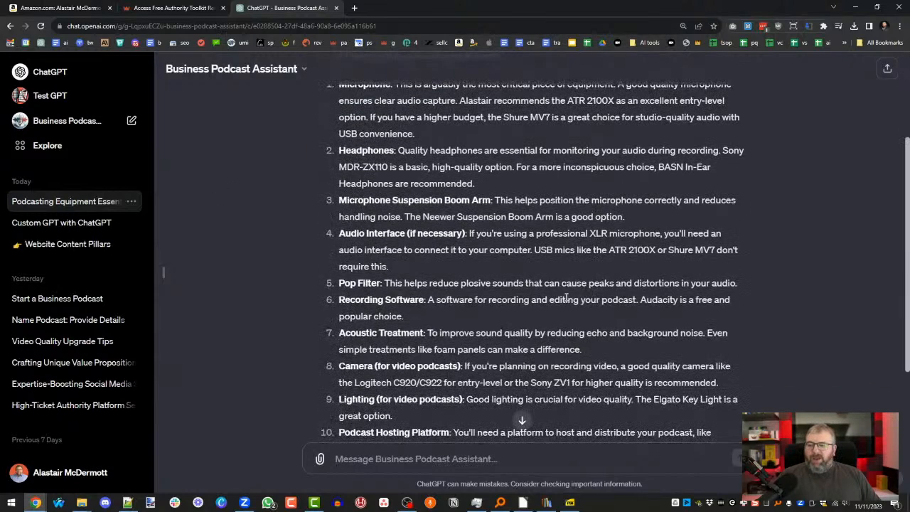
scroll(566, 299, "down", 1)
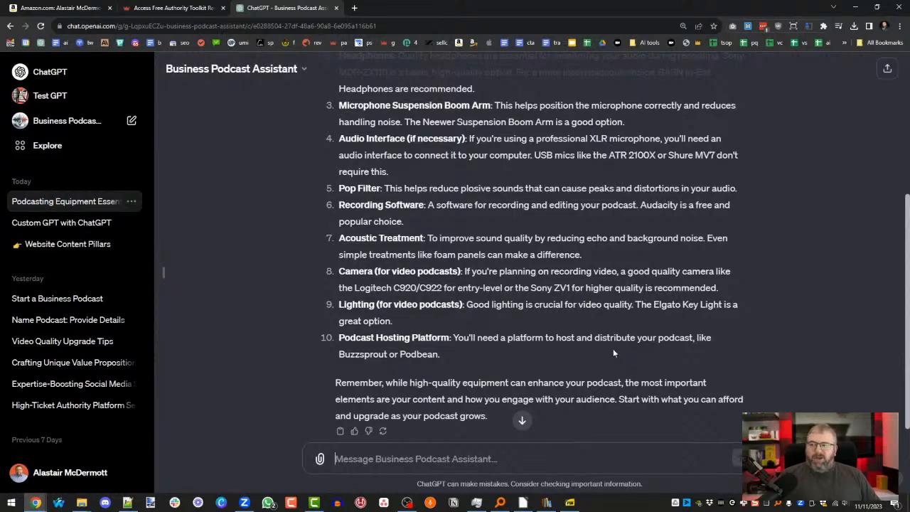
scroll(750, 314, "up", 5)
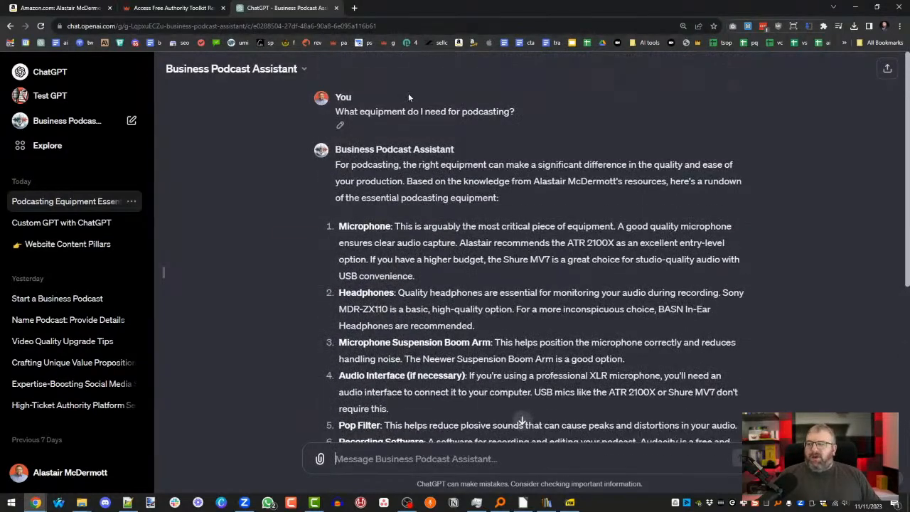
View the actions available for Business Podcast Assistant and reread the equipment answer down to its closing advice.
left_click(240, 72)
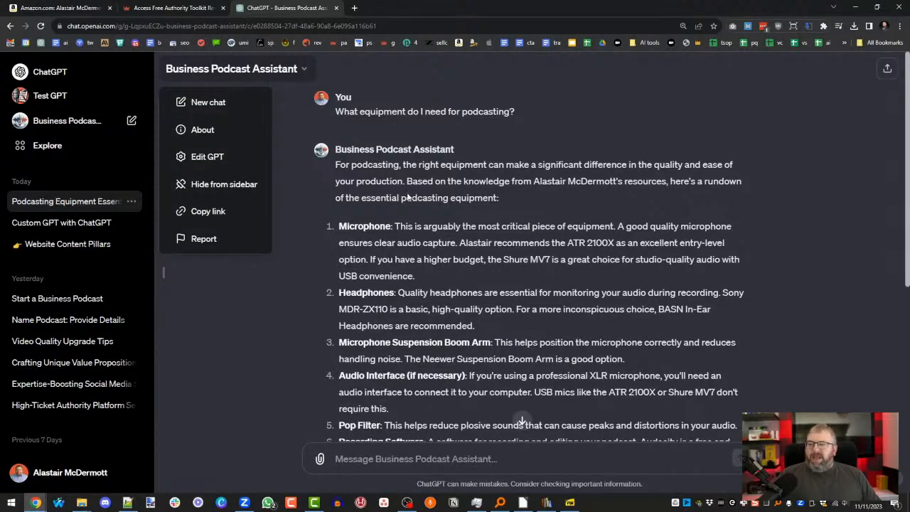
left_click(407, 195)
scroll(454, 378, "down", 2)
scroll(461, 377, "up", 2)
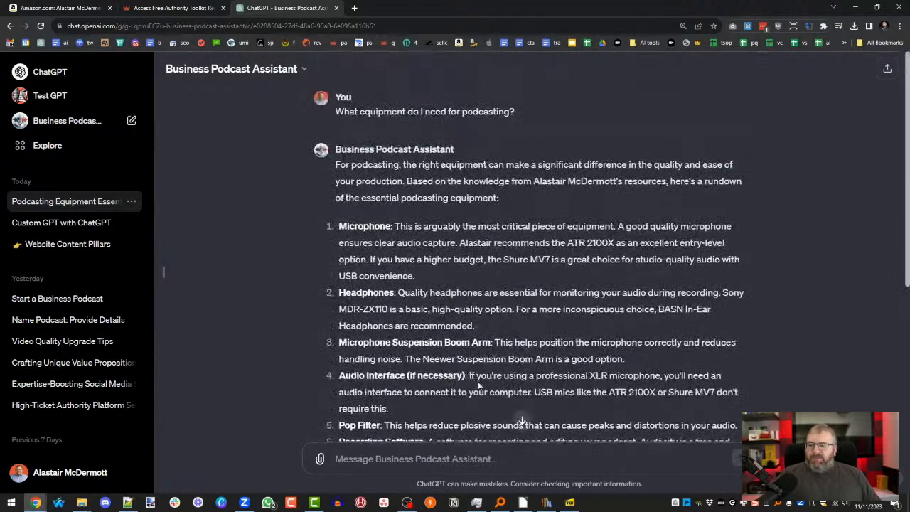
scroll(472, 375, "down", 6)
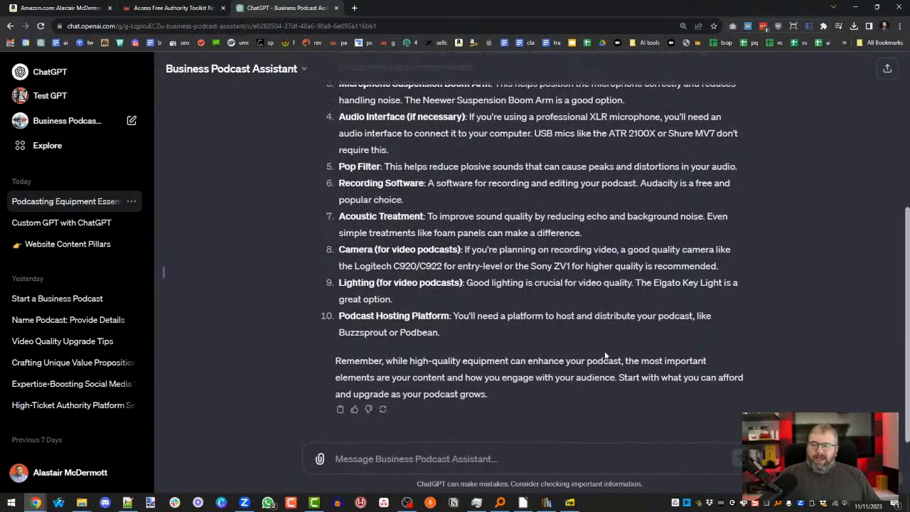
scroll(576, 395, "up", 2)
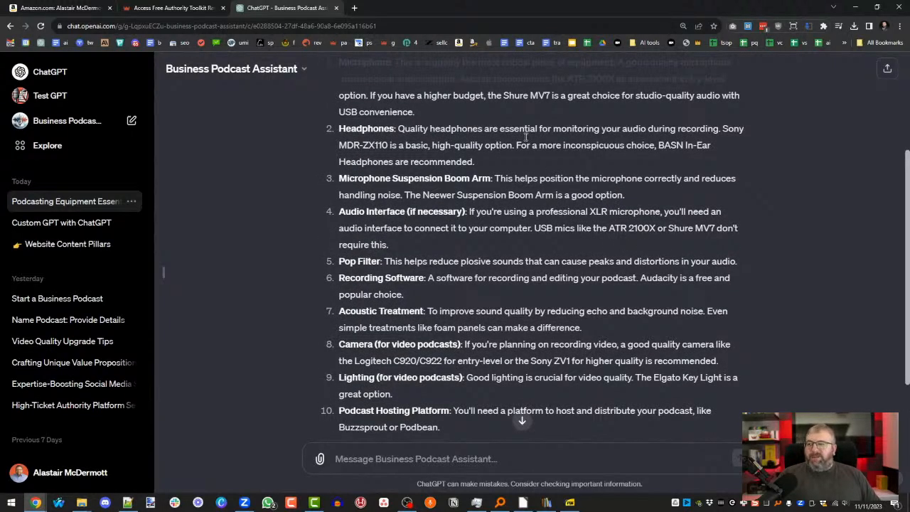
Open the TRA AI Prompts Examples spreadsheet in a new tab, examine the MAIN TRA Show Notes prompt, and return to the ChatGPT conversation.
left_click(354, 7)
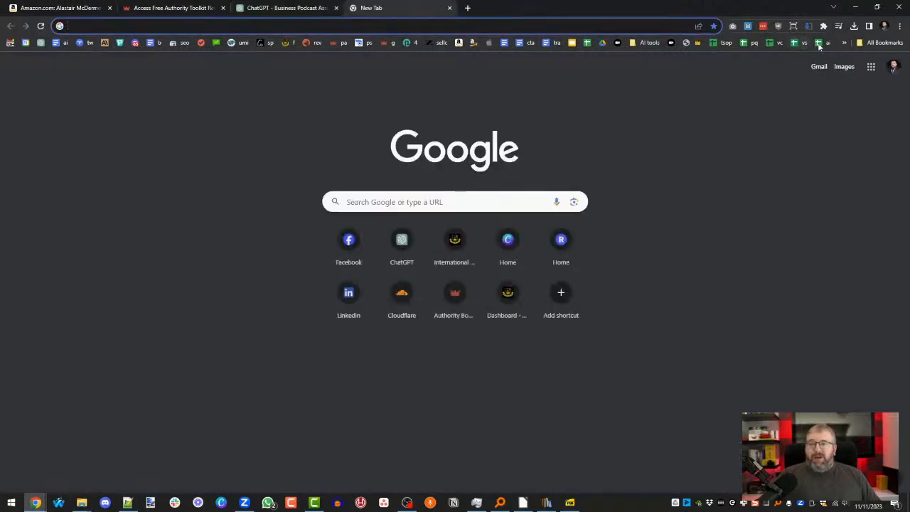
left_click(822, 42)
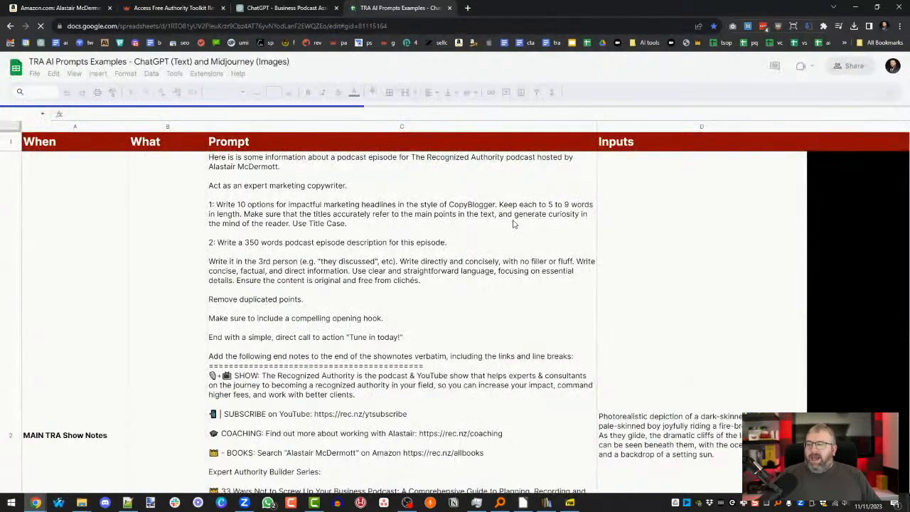
left_click(403, 291)
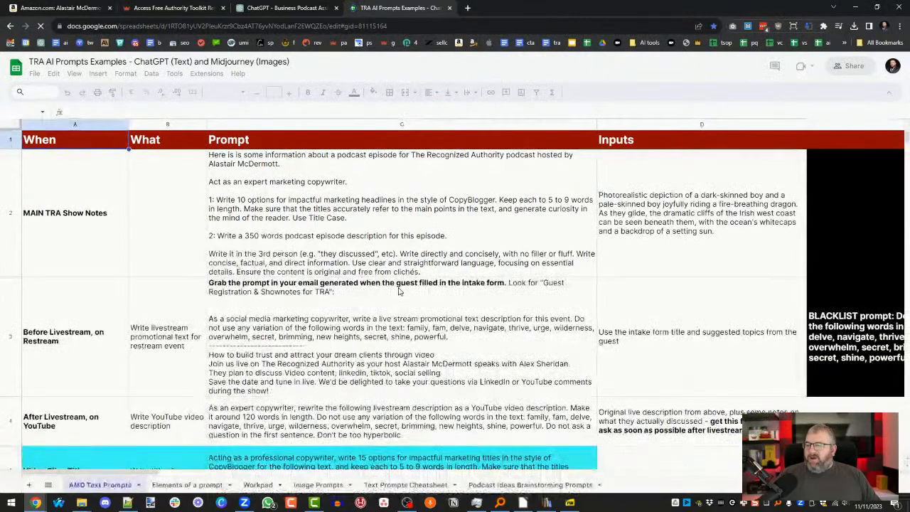
left_click(349, 221)
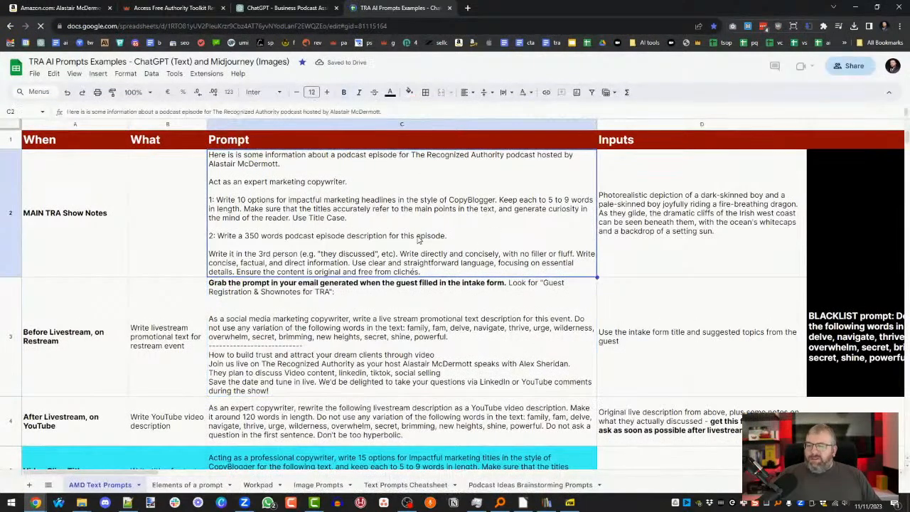
double_click(249, 175)
left_click_drag(371, 313, 189, 134)
left_click(411, 233)
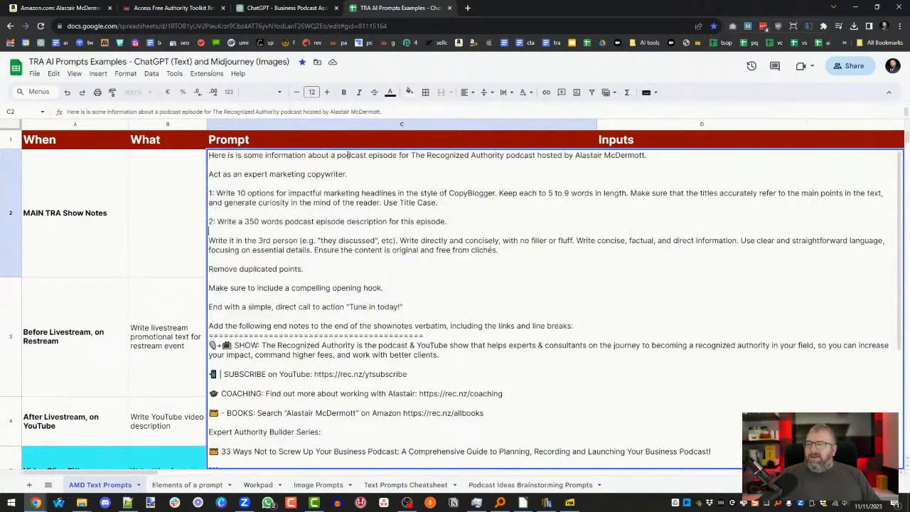
left_click(249, 10)
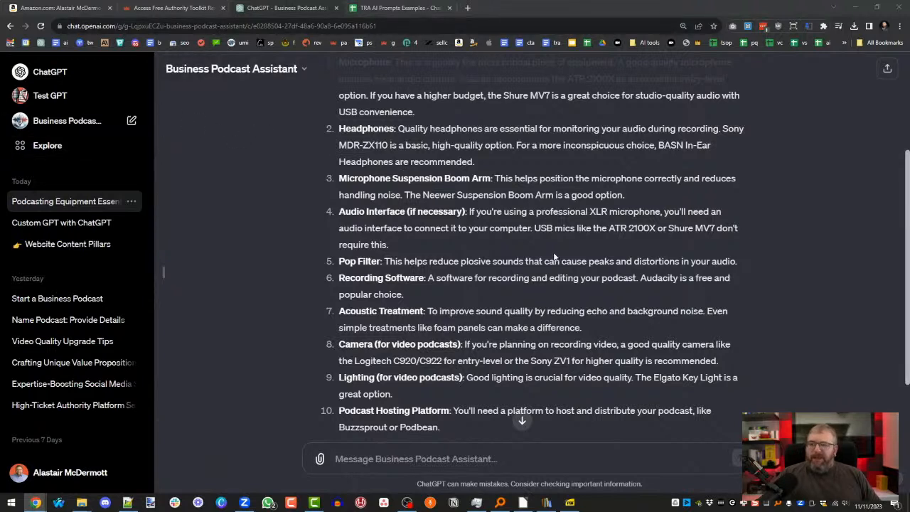
View the therecognizedauthority.com home page in a new browser tab and return to the ChatGPT conversation.
left_click(467, 10)
type("therecognizedauthority.com/access")
key("Right")
key("BackSpace")
key("BackSpace")
key("BackSpace")
key("BackSpace")
key("BackSpace")
key("BackSpace")
key("Return")
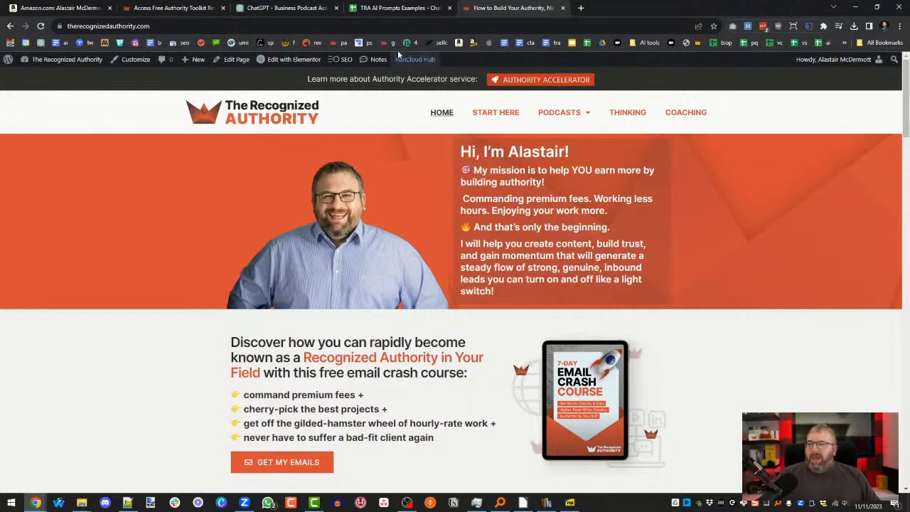
left_click(298, 8)
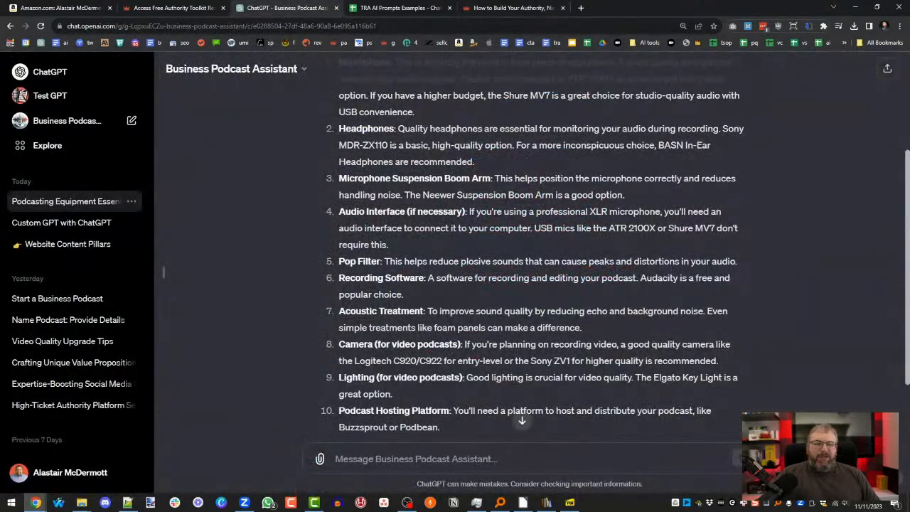